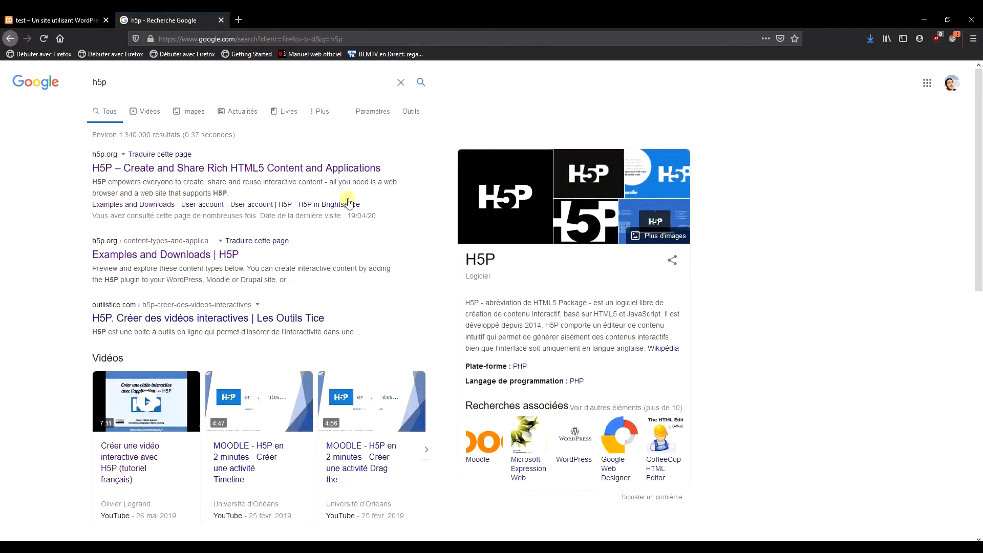
Open the H5P website from the search results and review the home page's introduction and feature descriptions.
click(321, 176)
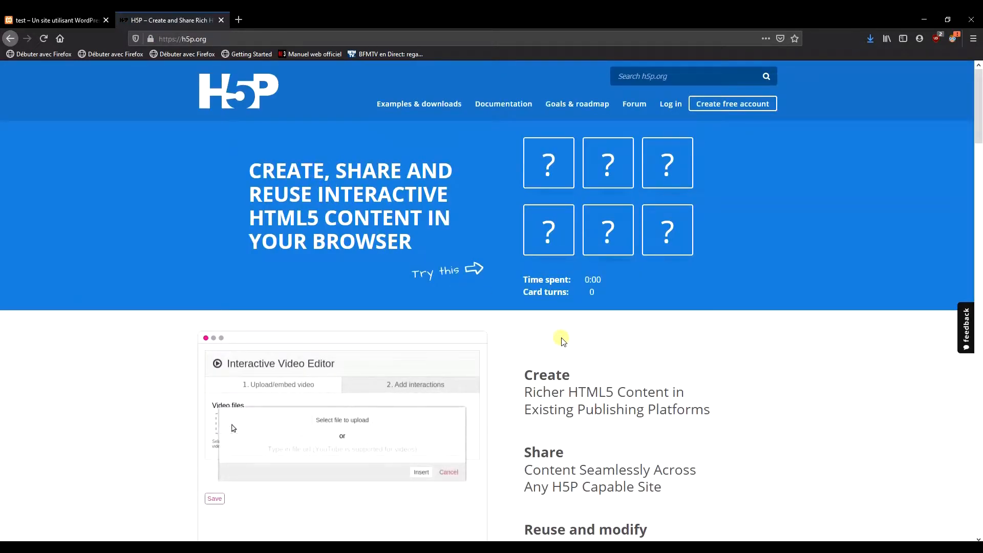
scroll(563, 338, down, 1)
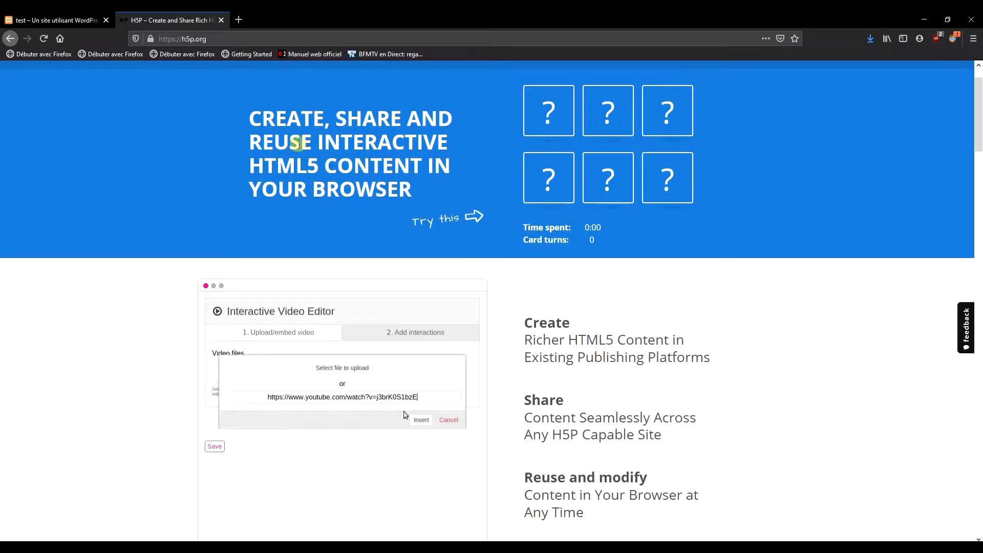
drag(237, 117, 445, 189)
click(462, 171)
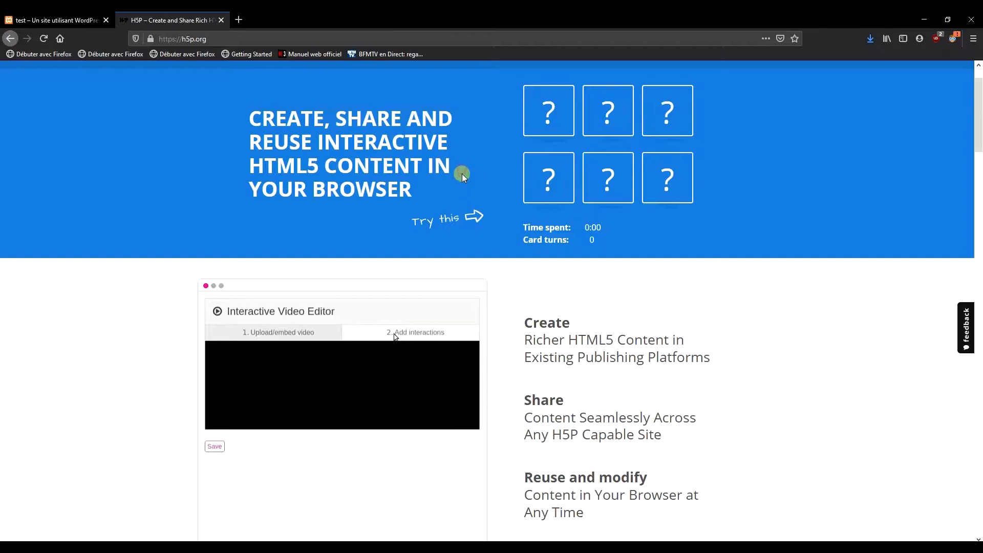
drag(526, 341, 577, 340)
click(604, 323)
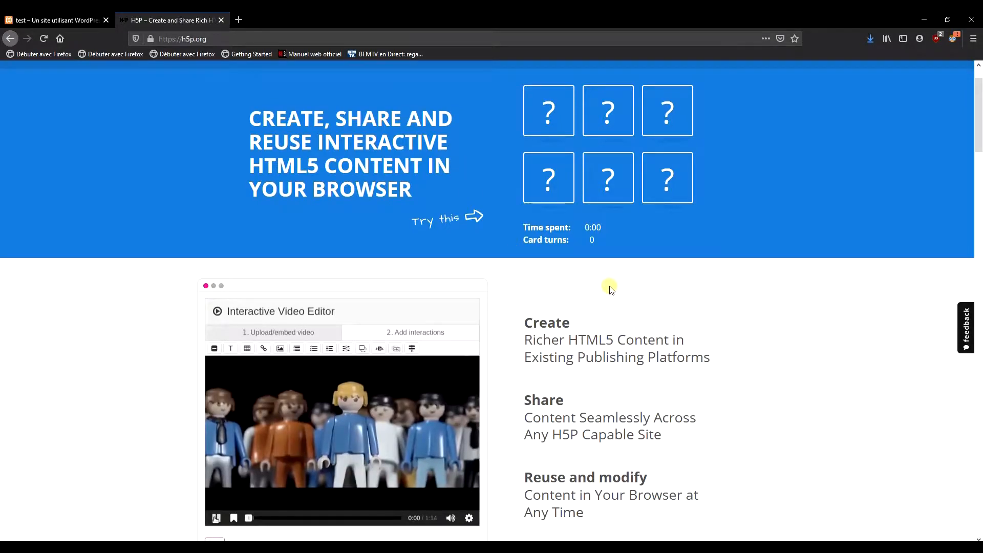
drag(514, 337, 669, 331)
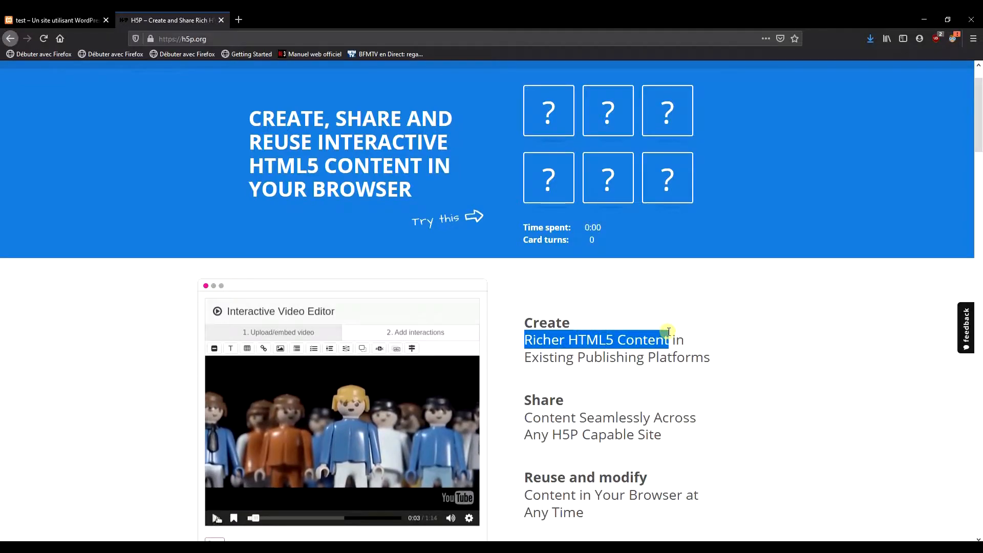
click(740, 381)
scroll(738, 379, down, 3)
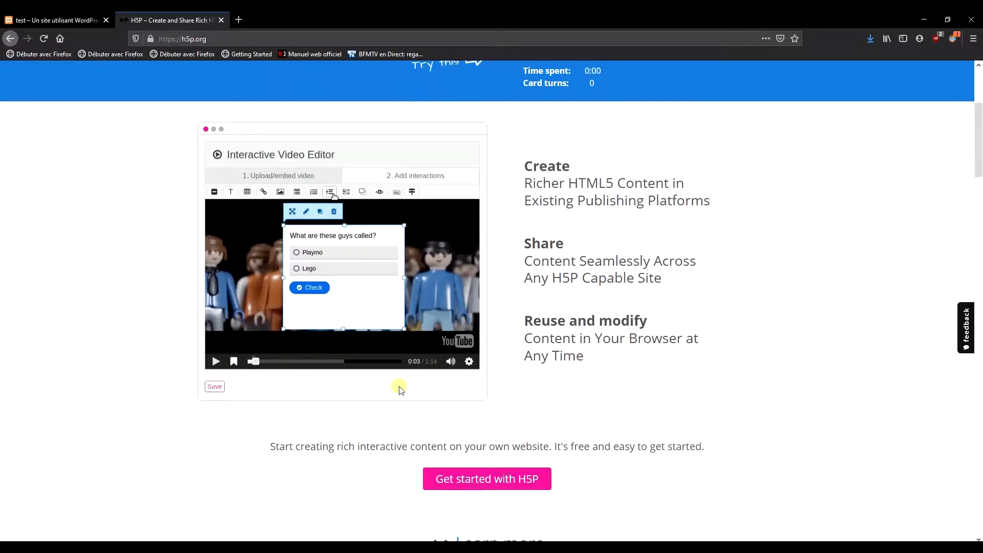
scroll(737, 313, down, 7)
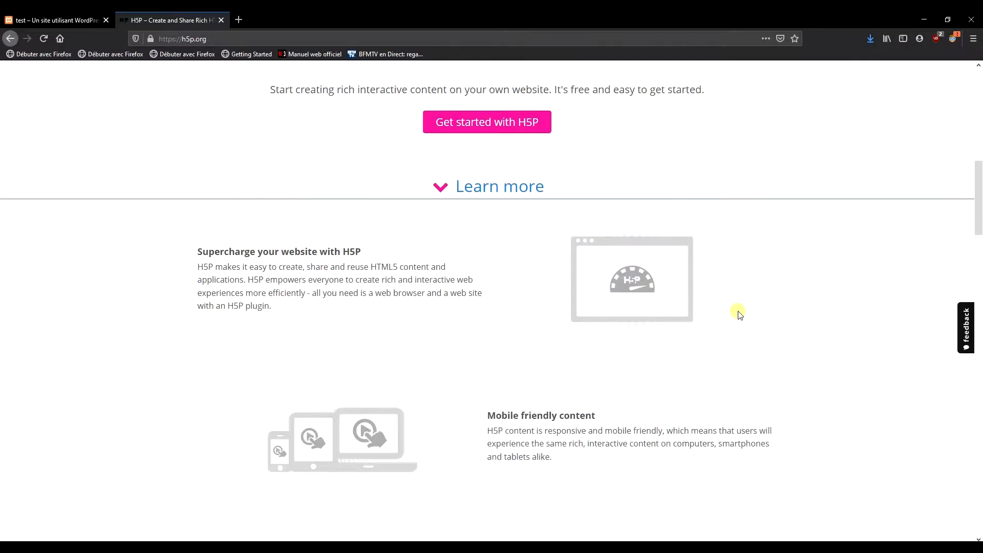
scroll(751, 302, up, 10)
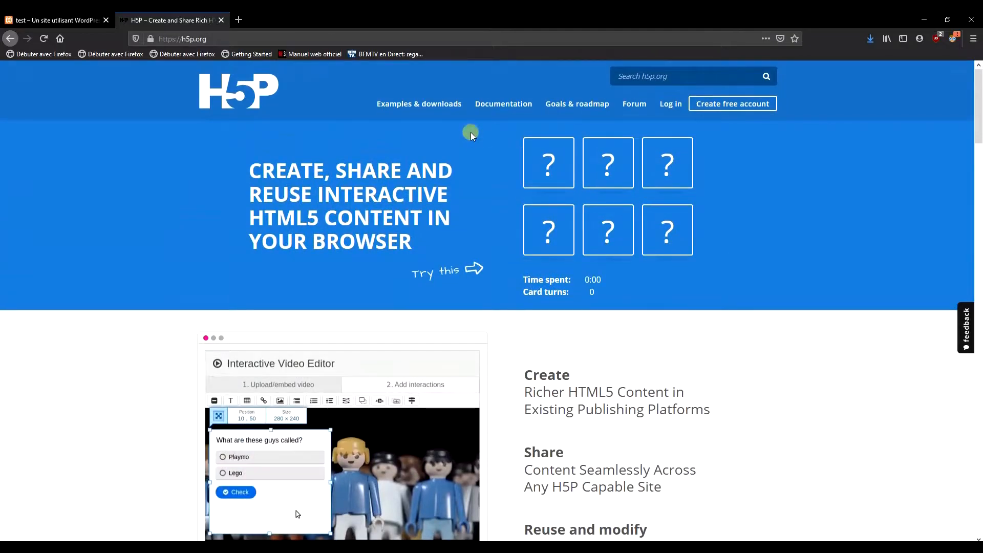
Open the H5P examples and downloads page and browse the available content types.
click(448, 104)
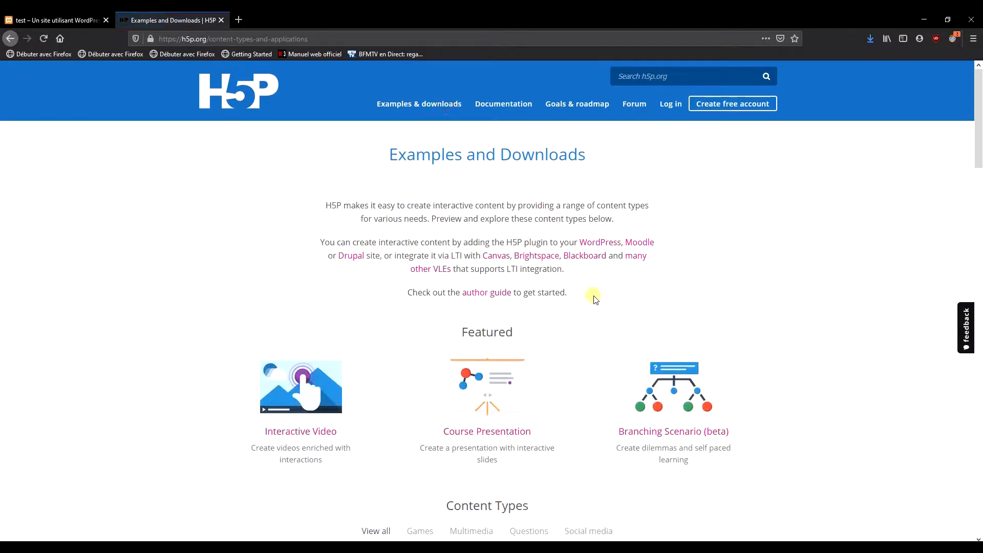
scroll(596, 299, down, 12)
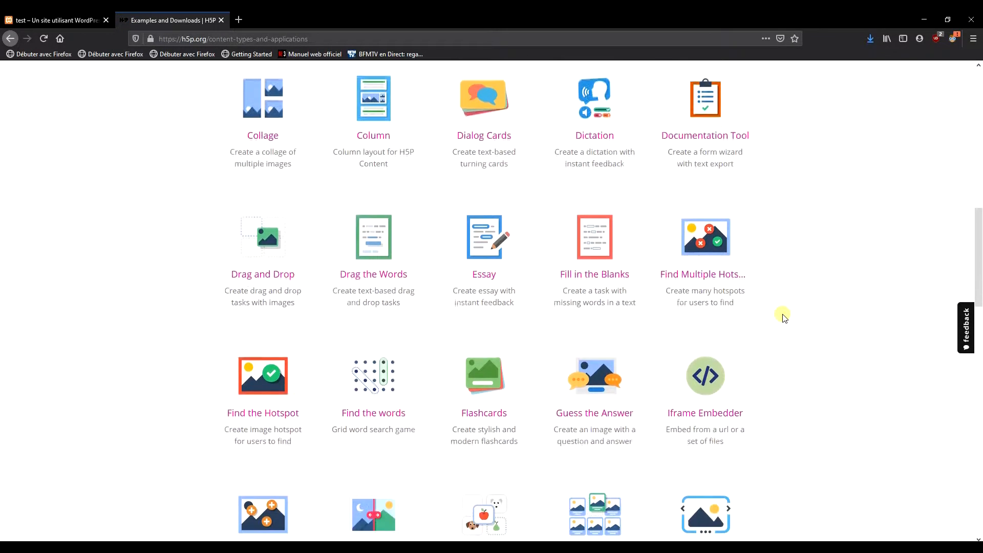
scroll(783, 316, down, 9)
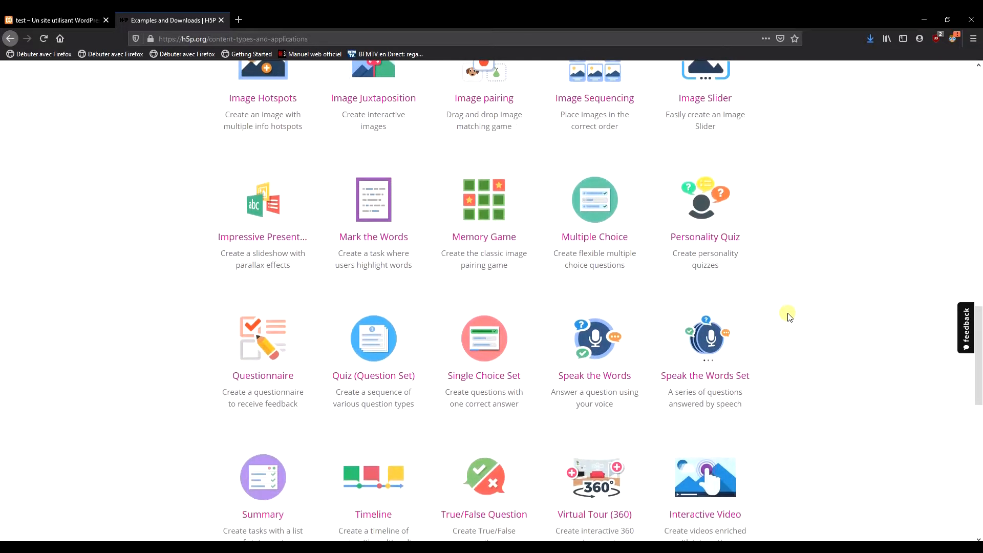
scroll(789, 316, down, 4)
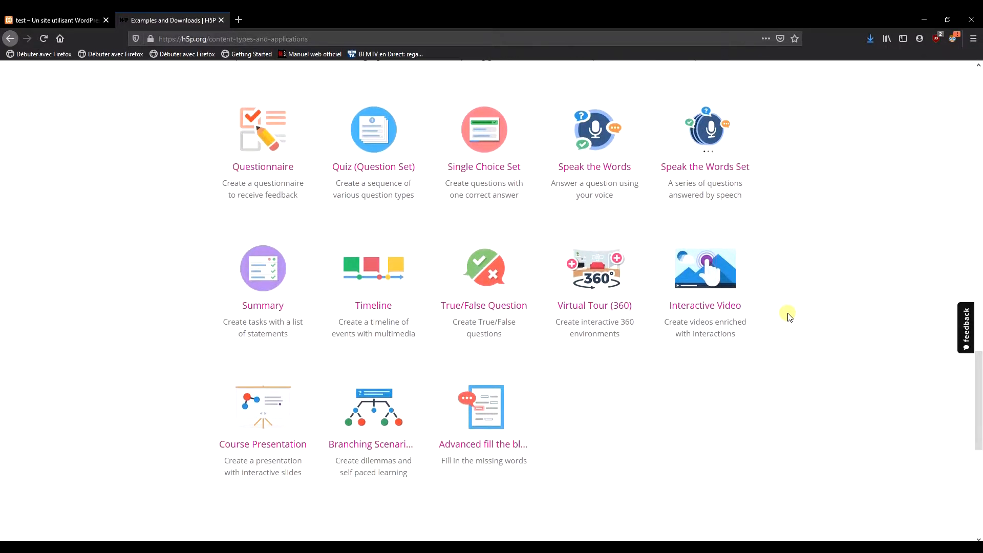
scroll(789, 316, up, 6)
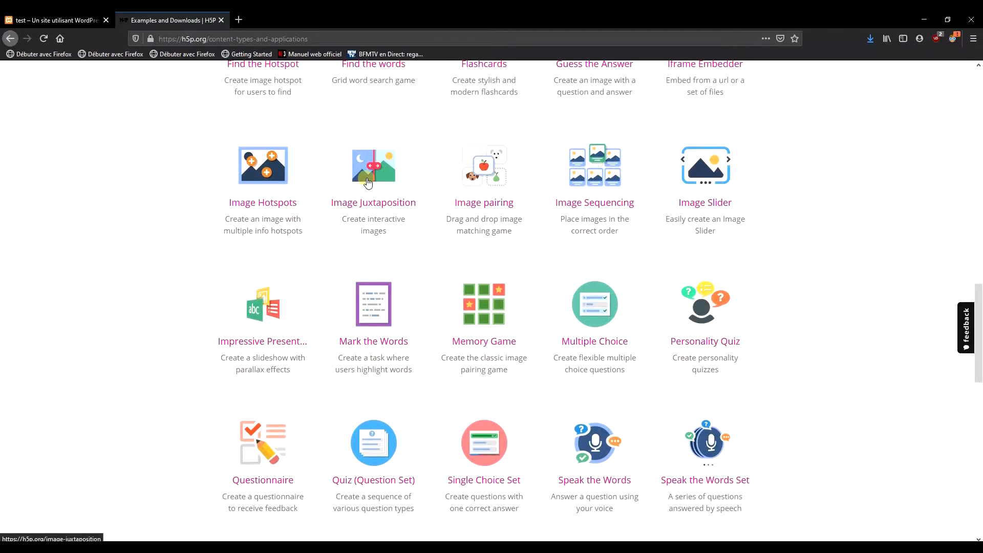
Open the Image Juxtaposition demo and try the comparison sliders on the flooding and near-infrared light examples.
click(366, 180)
scroll(502, 251, down, 5)
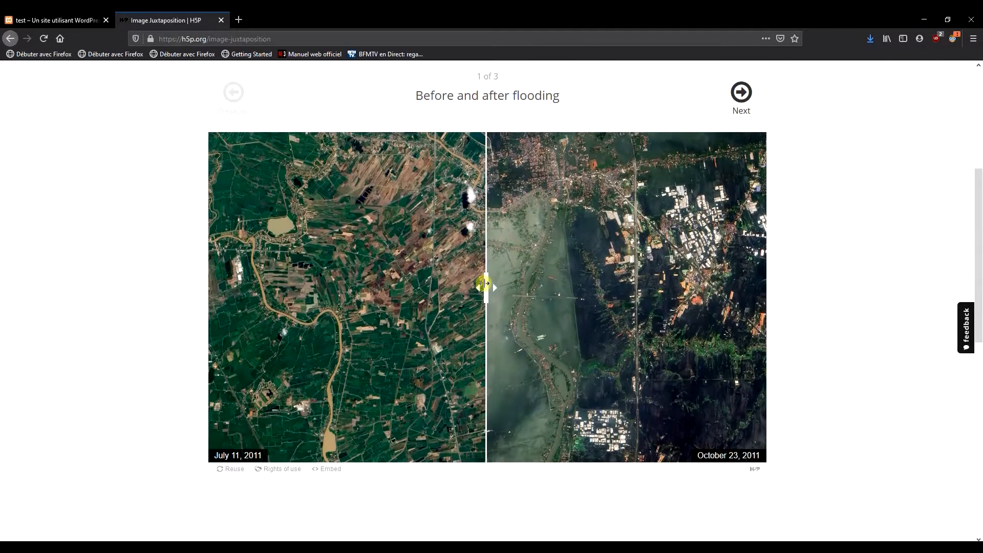
drag(484, 284, 179, 310)
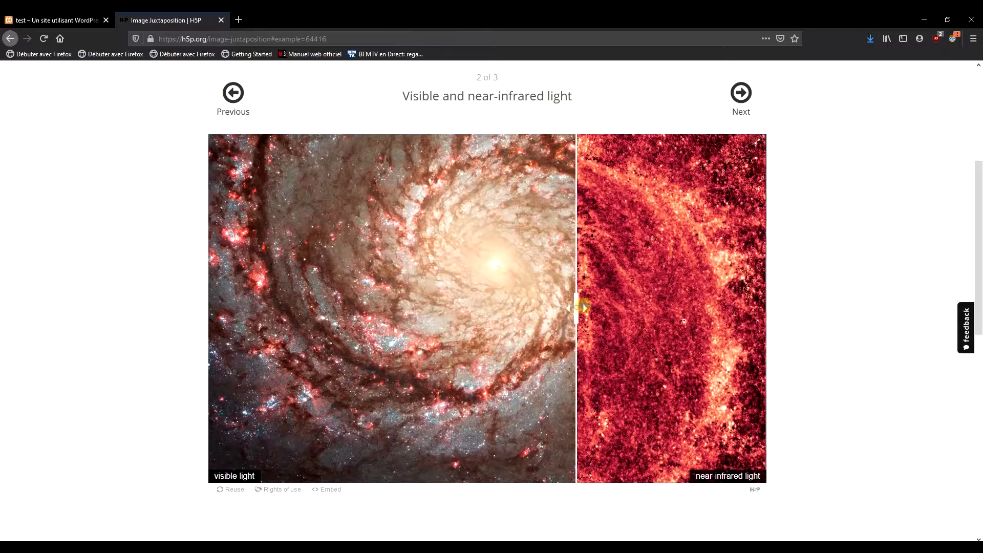
drag(584, 306, 518, 346)
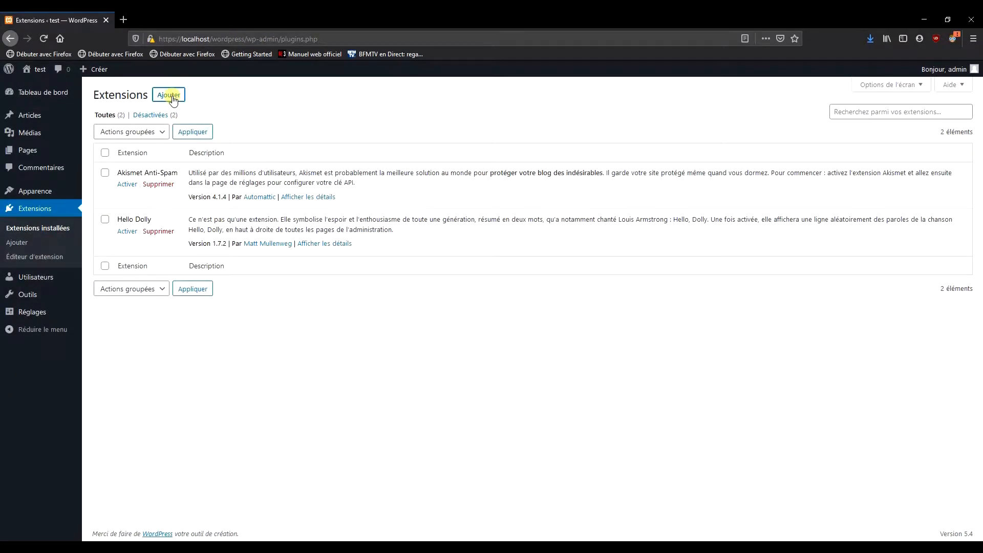
Search the WordPress plugin directory for h5p, then install and activate the Interactive Content – H5P plugin.
click(172, 97)
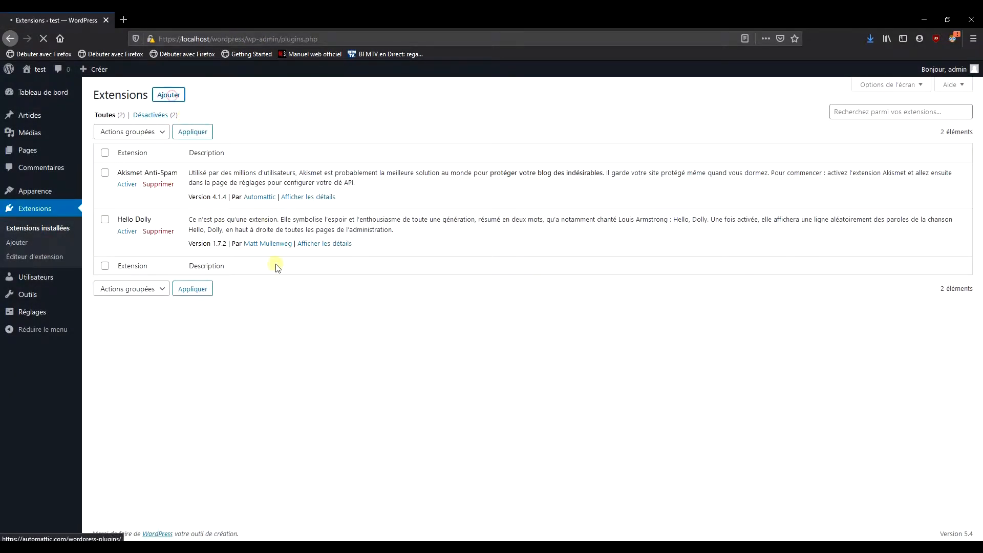
click(836, 123)
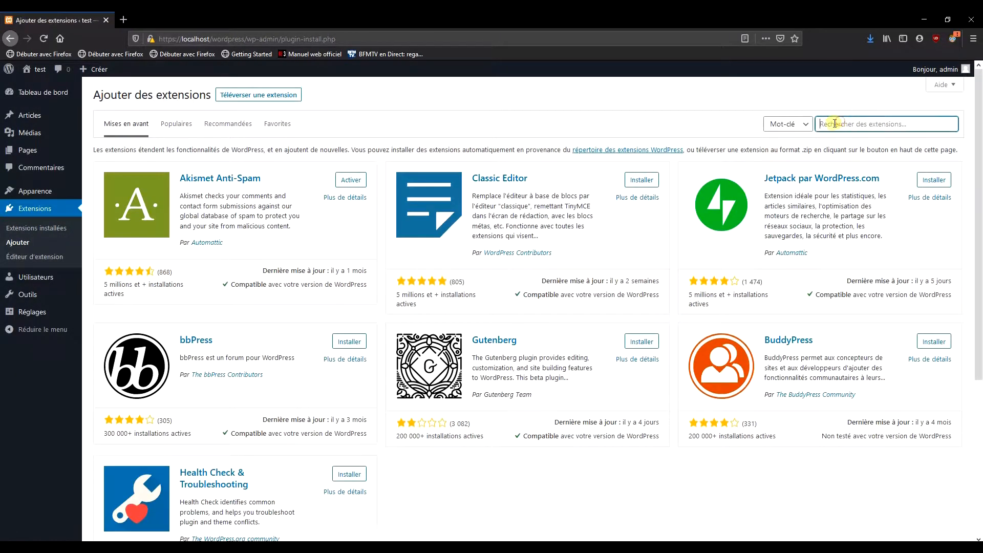
text(h5)
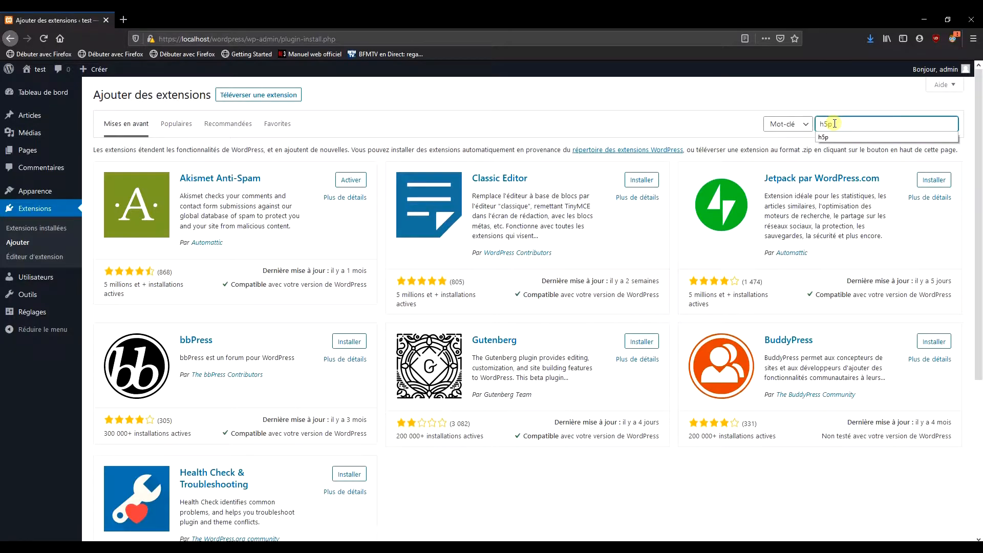
text(p)
key(Return)
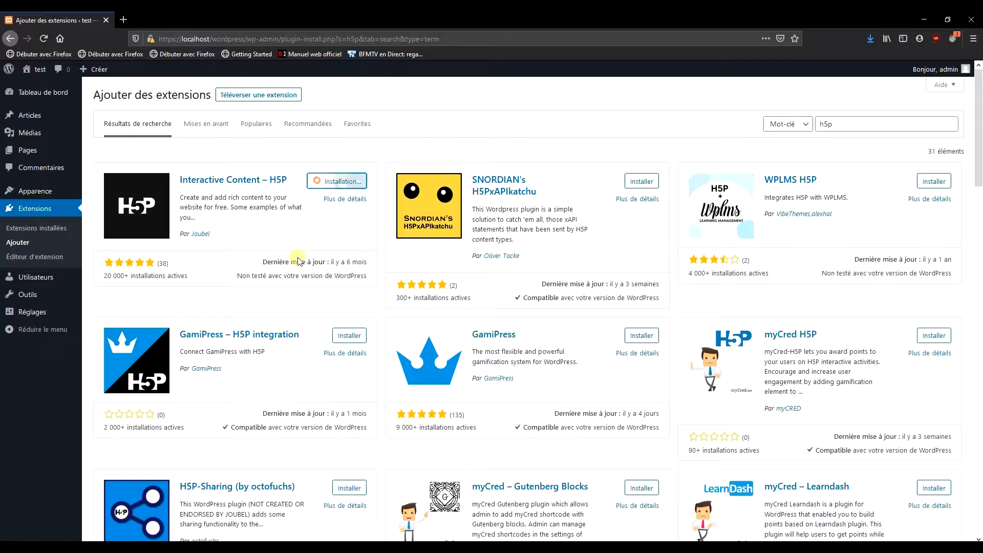
click(341, 183)
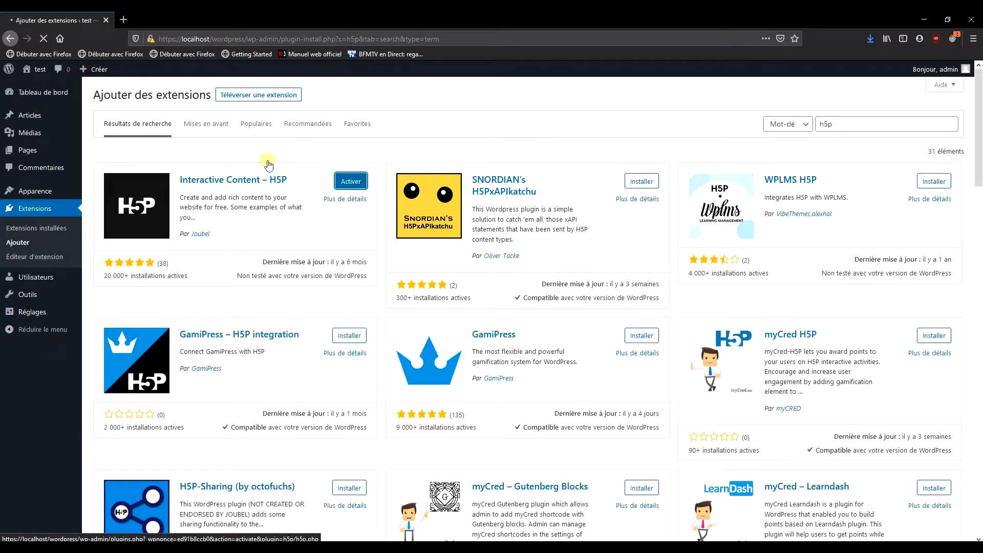
Start adding a new H5P activity and consent to accessing the H5P Hub.
mouse_move(41, 340)
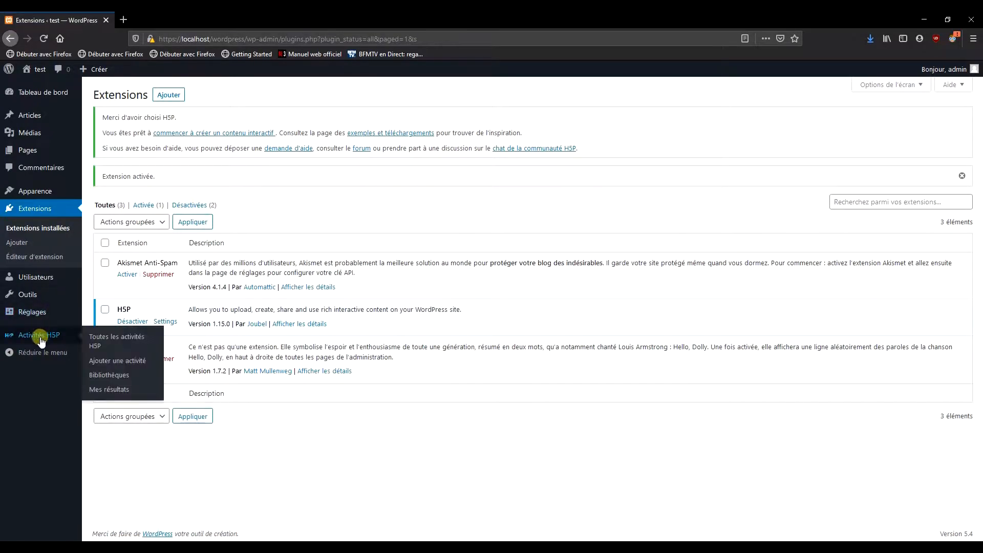
click(41, 340)
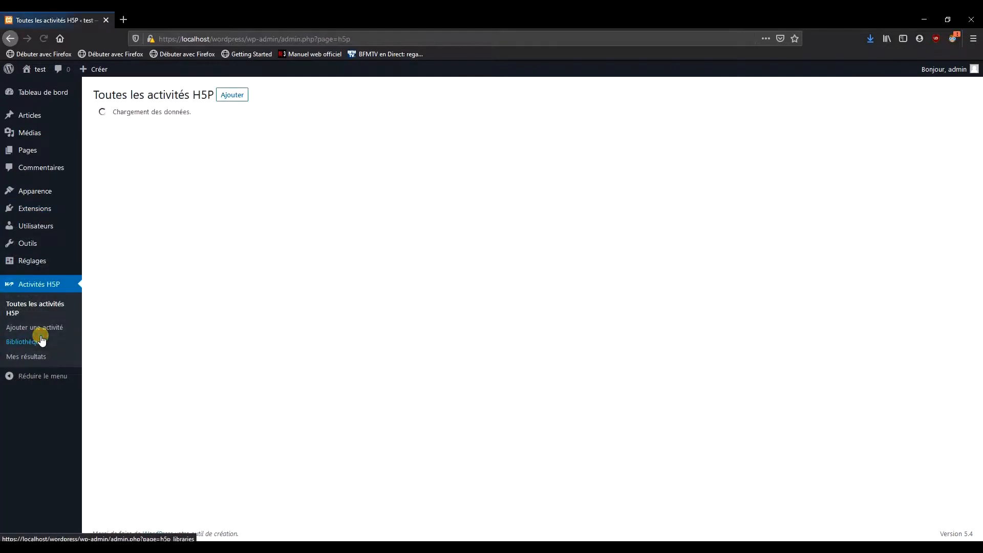
click(35, 325)
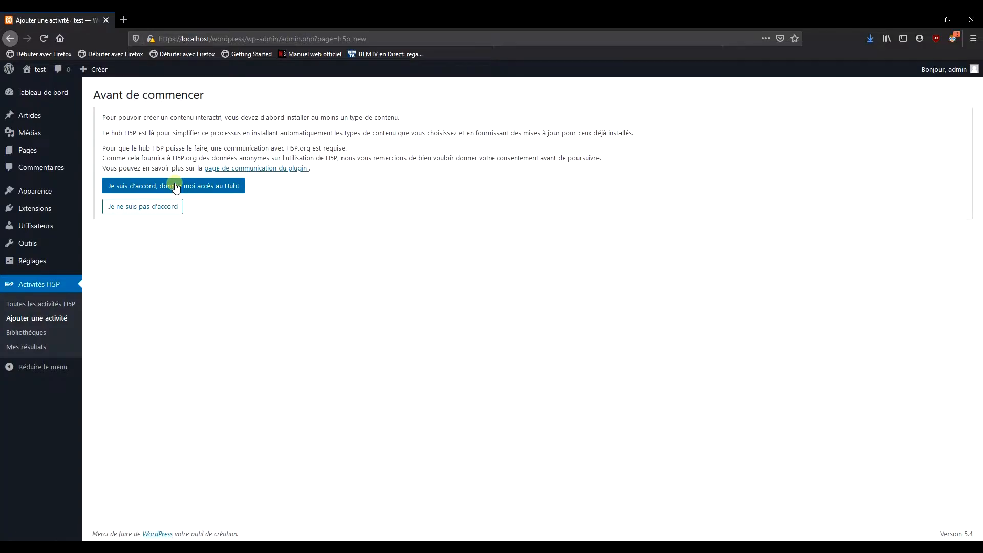
click(175, 187)
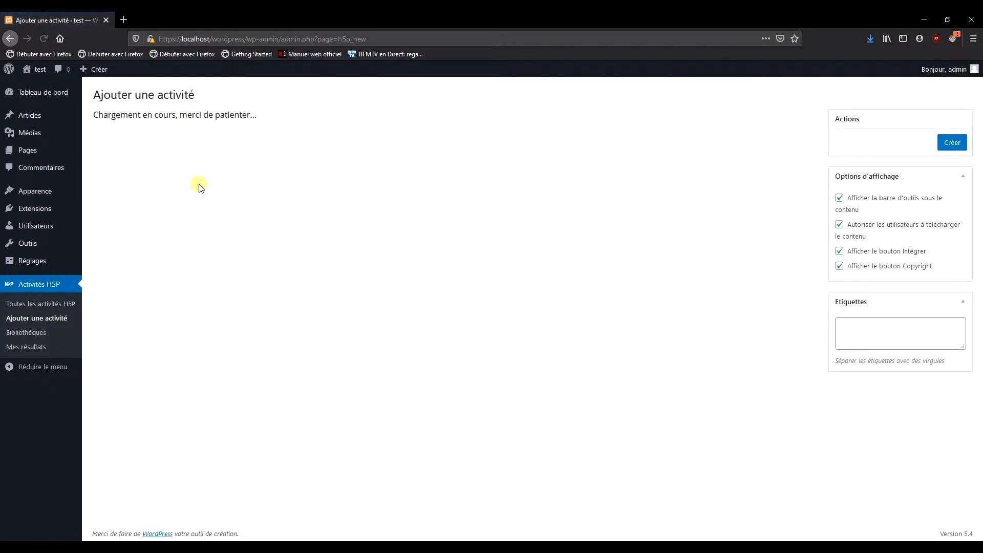
Find the Image Juxtaposition content type in the H5P Hub list, install it and use it for the new activity.
scroll(383, 350, down, 1)
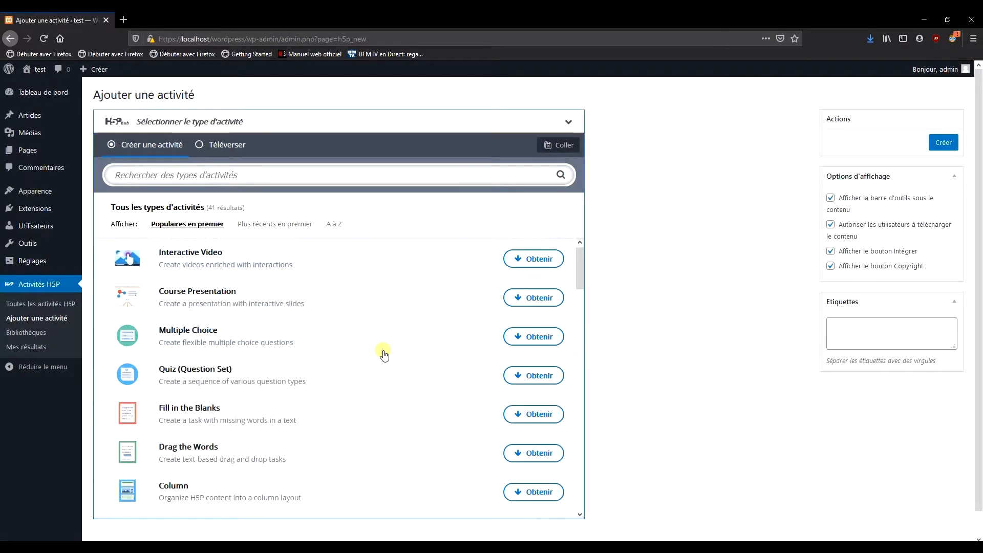
scroll(383, 353, down, 8)
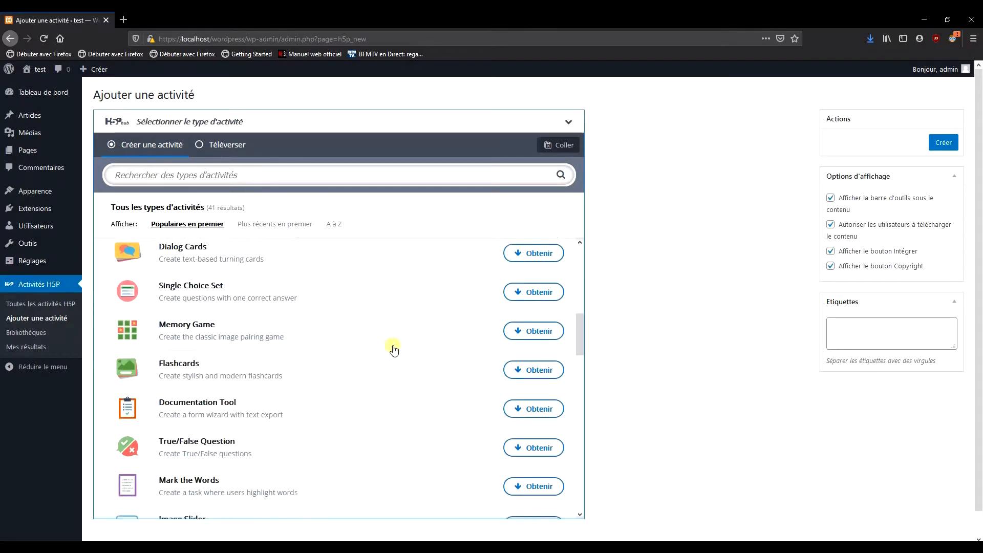
scroll(393, 350, down, 5)
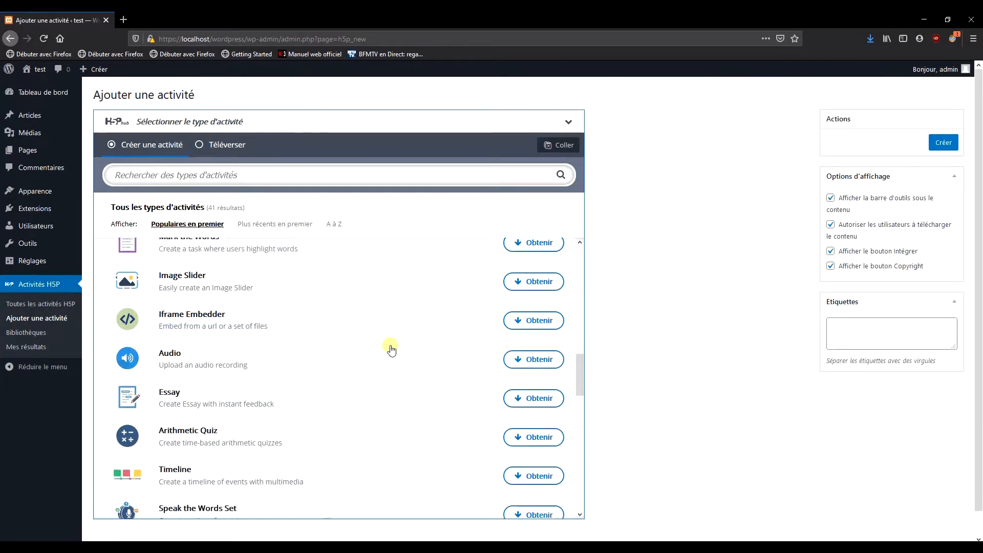
scroll(391, 350, down, 7)
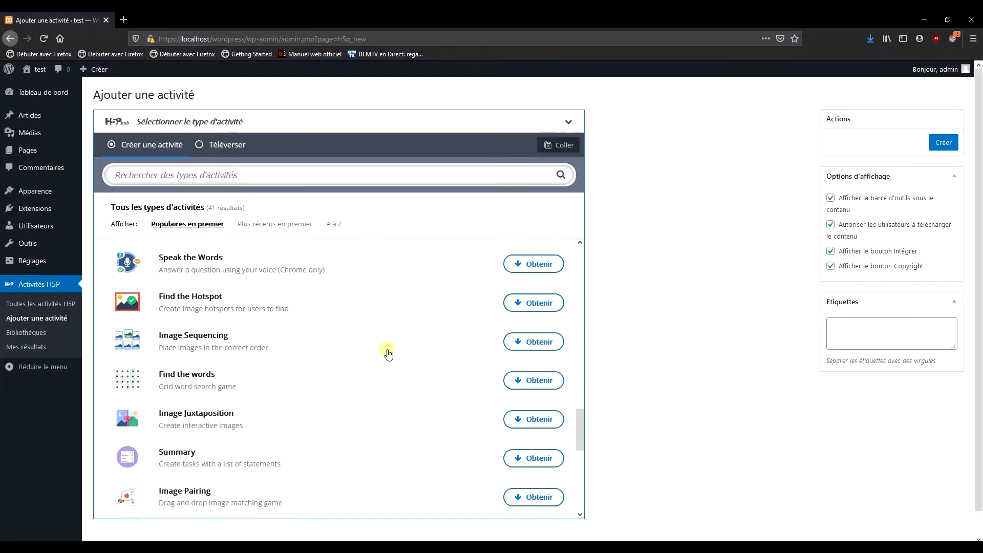
scroll(388, 353, down, 2)
click(526, 352)
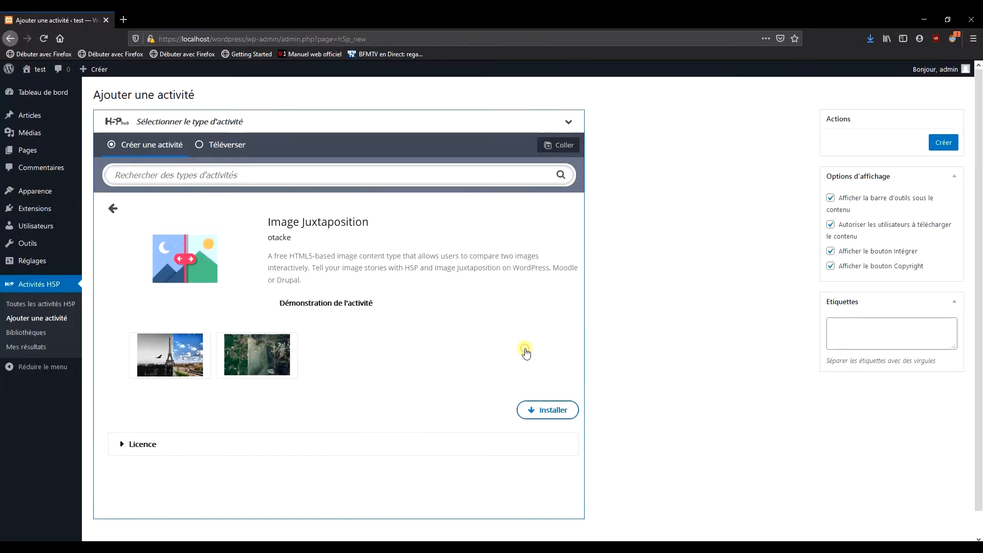
click(541, 412)
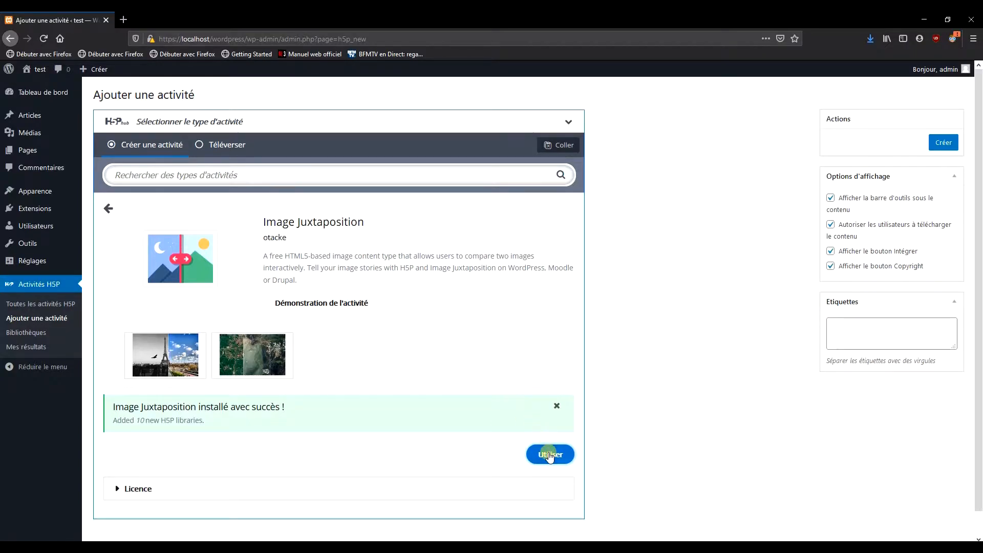
click(546, 455)
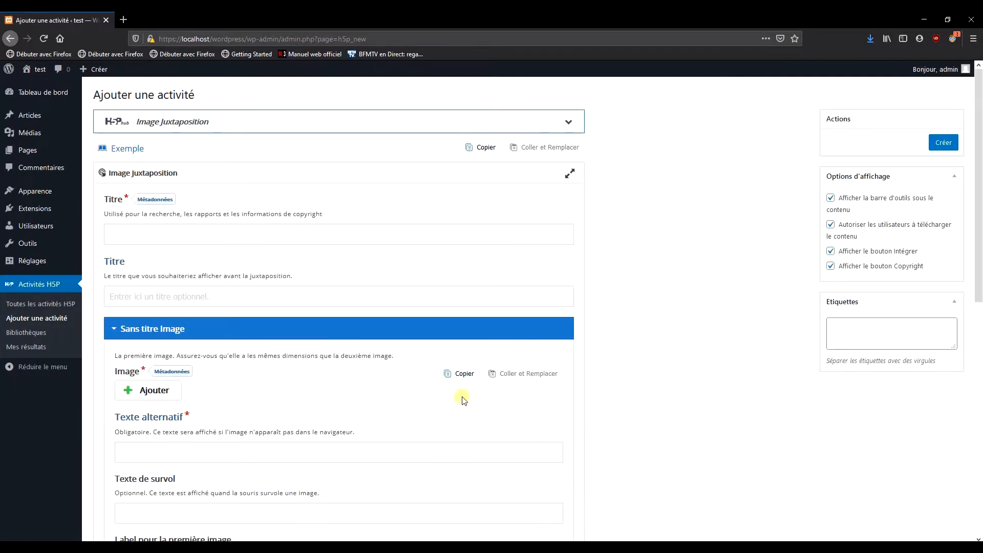
Search the web for pixabay in a new browser tab and open the Pixabay site from the results.
click(123, 19)
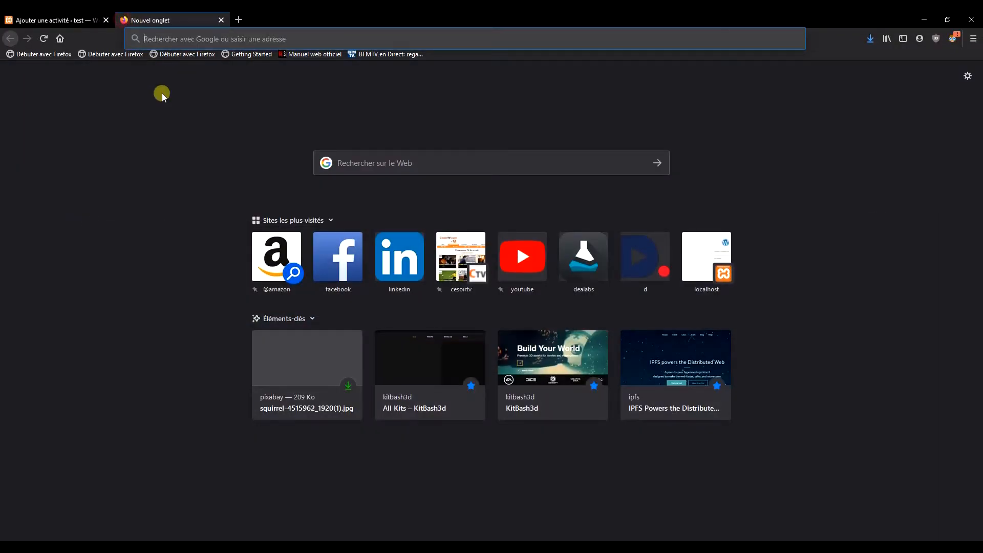
text(pixabau)
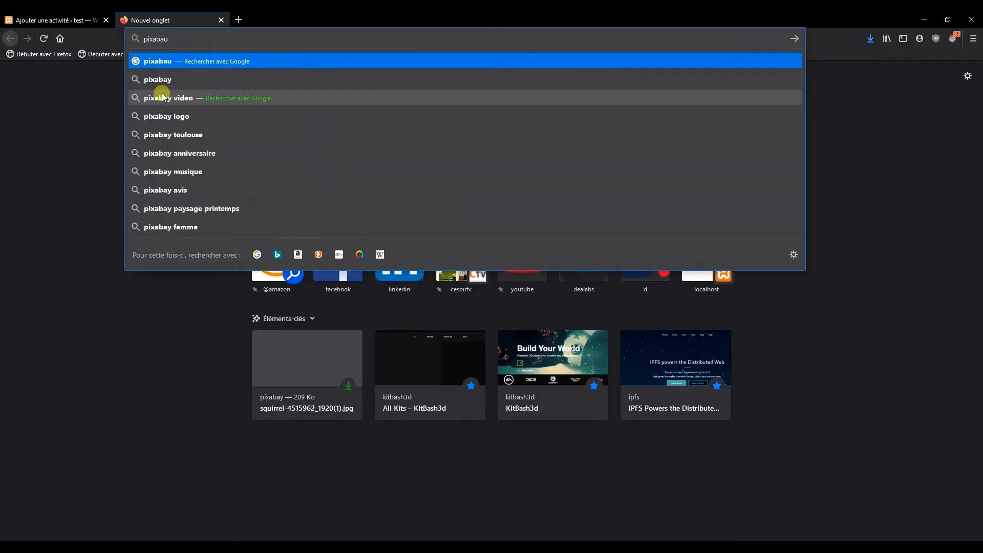
key(BackSpace)
key(BackSpace)
key(BackSpace)
key(BackSpace)
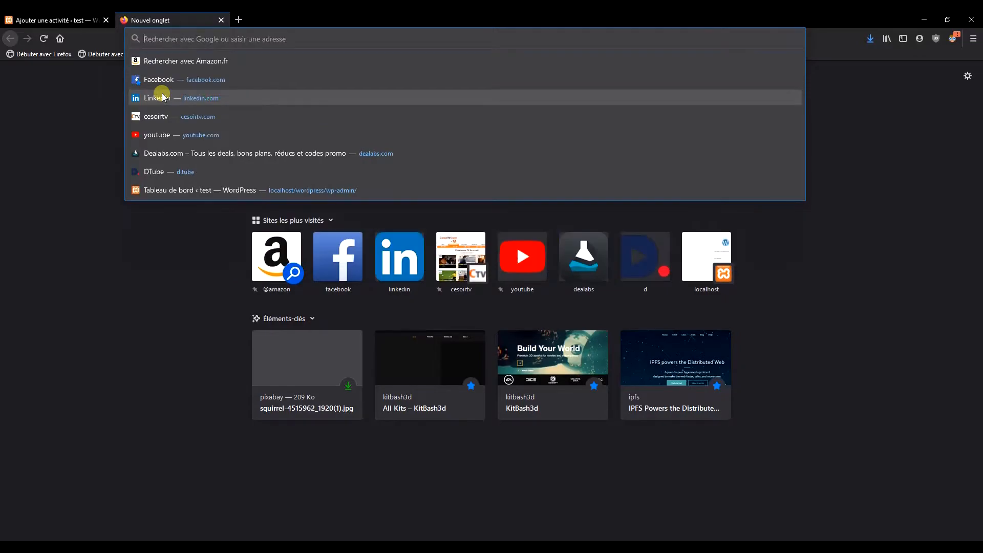
text(pixabay)
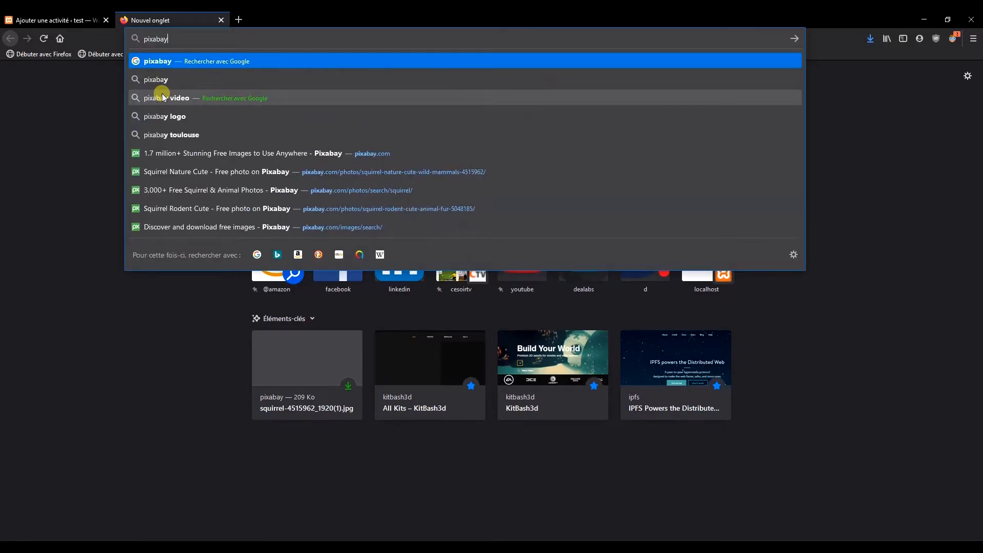
key(Return)
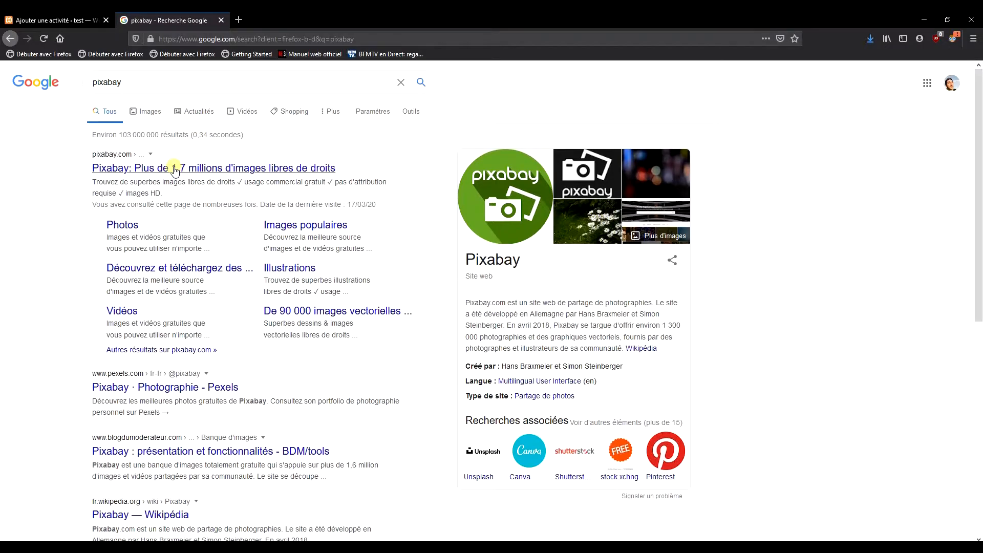
click(228, 174)
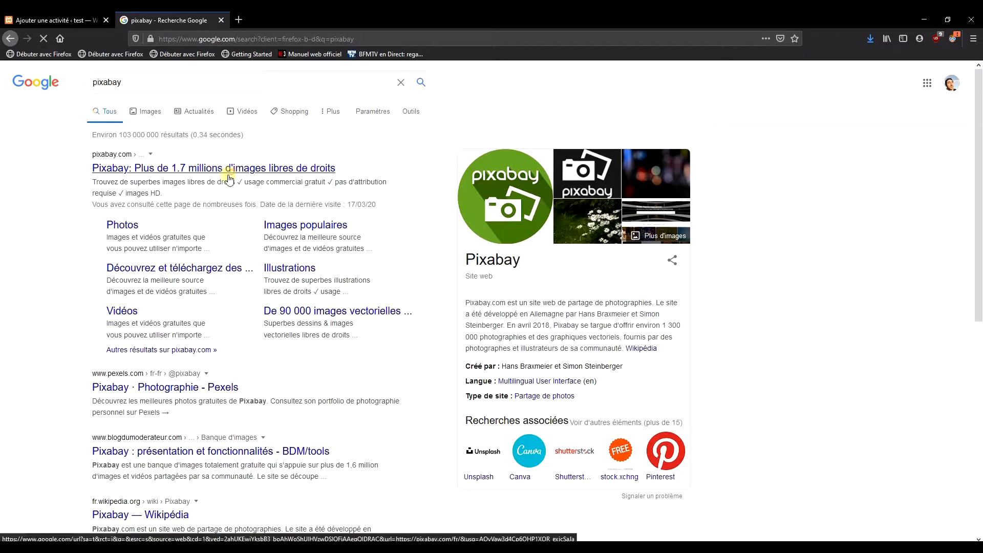
Browse Pixabay's free images, discover more of them, and open the photo of the dark squirrel with the blurred background.
scroll(629, 384, down, 5)
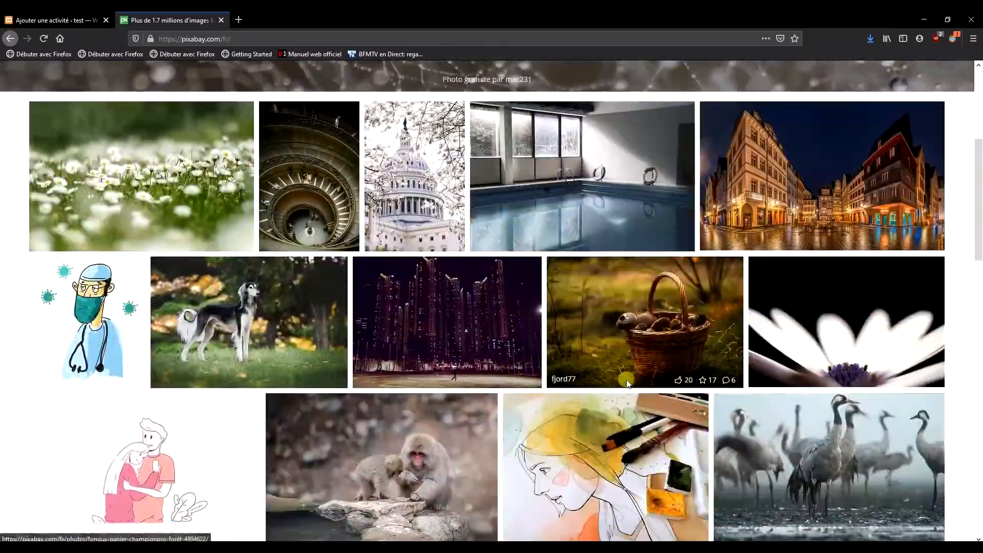
scroll(628, 384, down, 12)
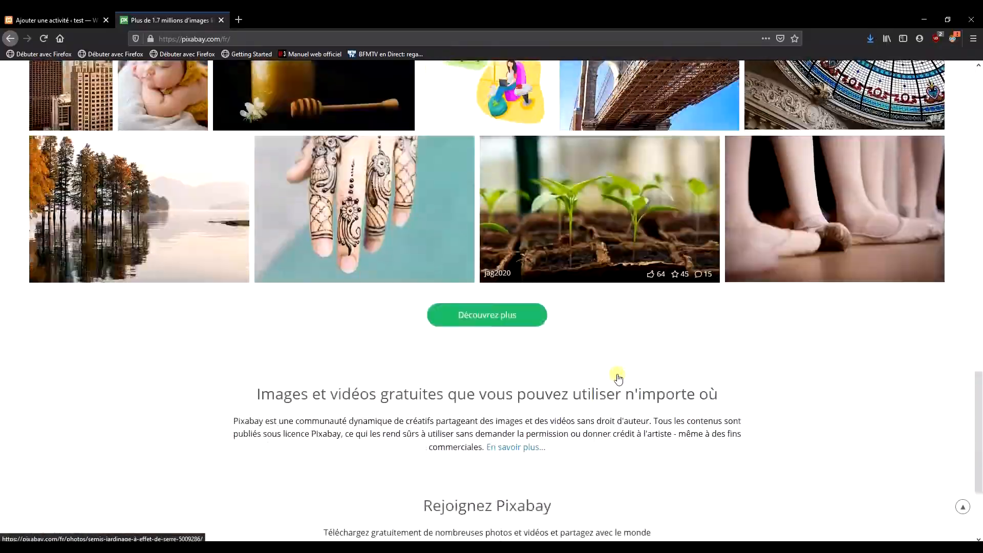
scroll(618, 379, down, 3)
click(513, 162)
scroll(558, 302, down, 1)
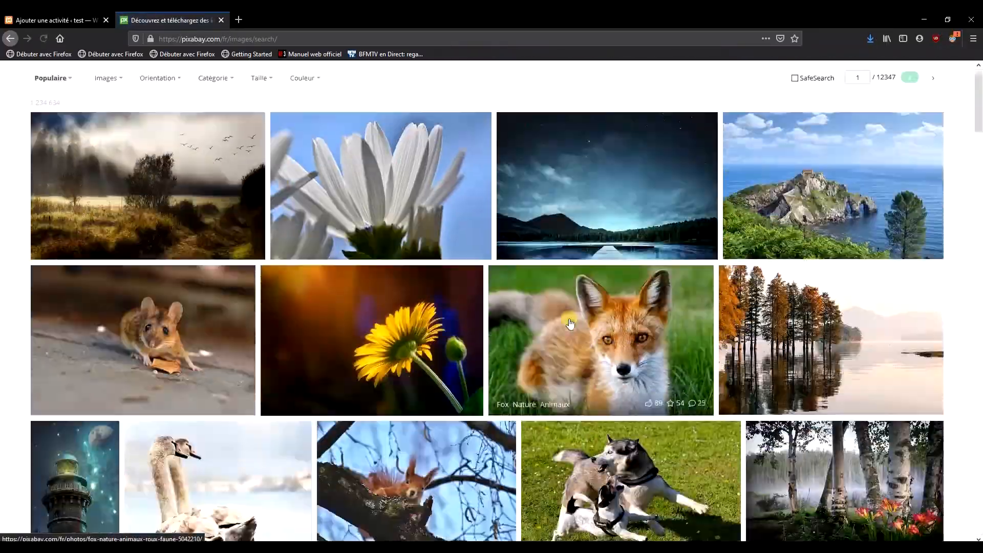
scroll(565, 327, down, 20)
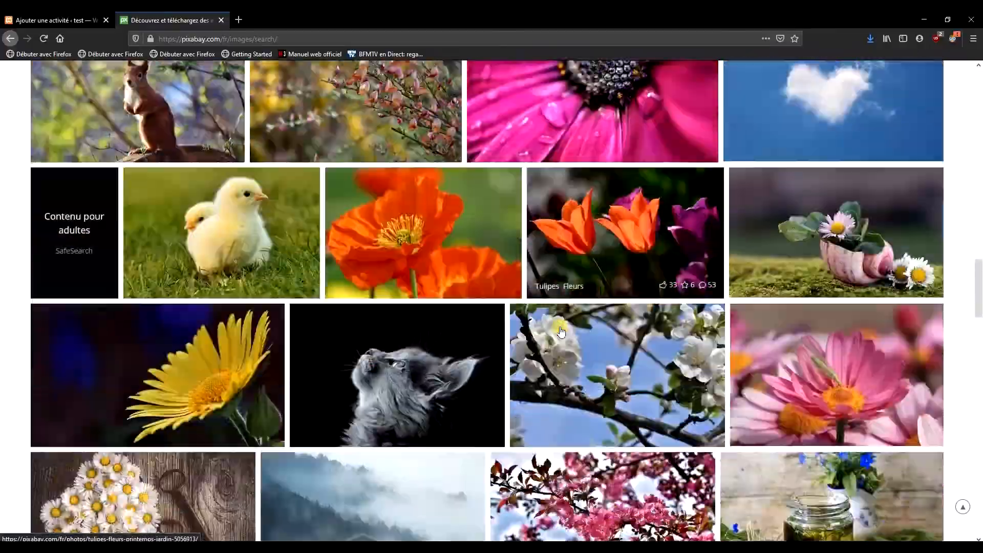
scroll(561, 332, down, 20)
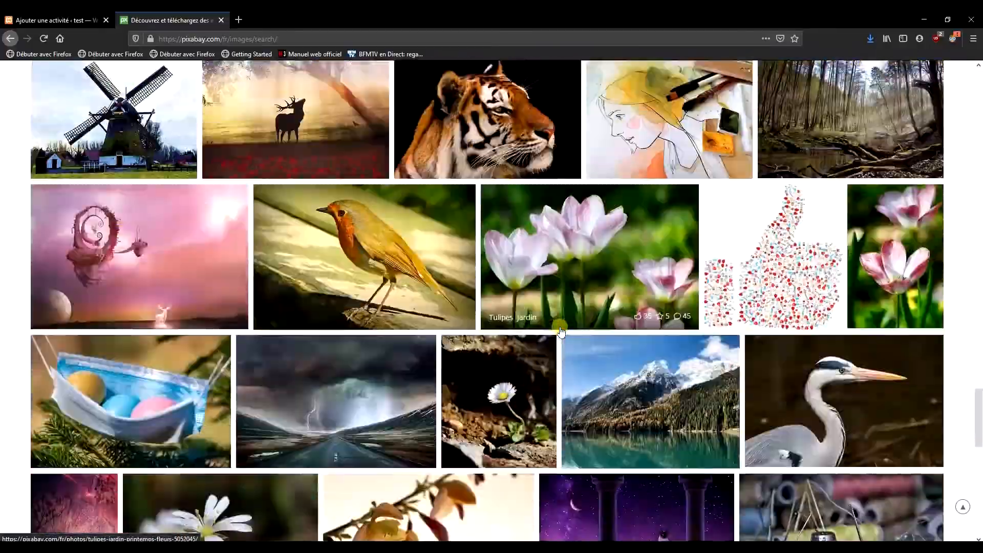
scroll(560, 328, down, 12)
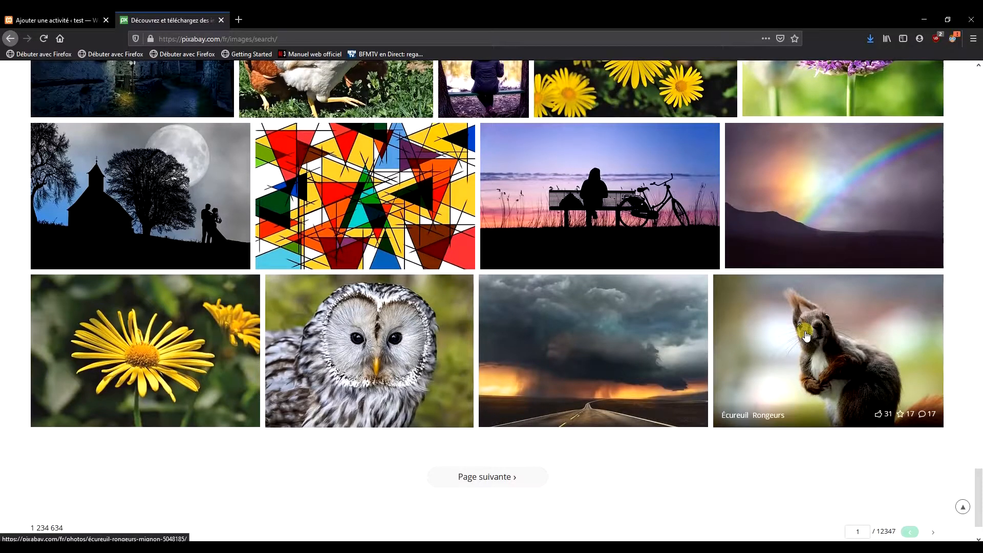
click(806, 336)
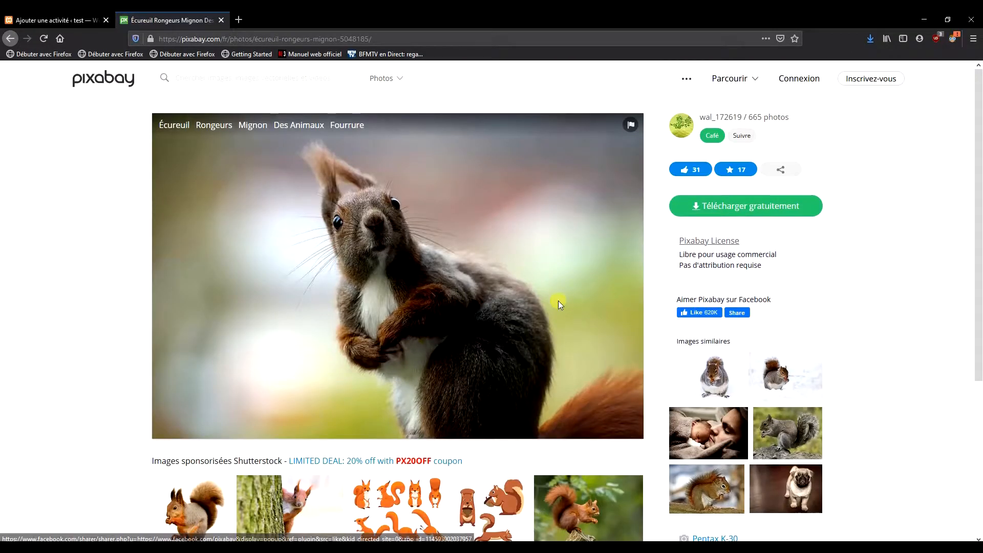
Download the dark squirrel photo for free as a 1920×1271 JPG and save the file.
click(758, 207)
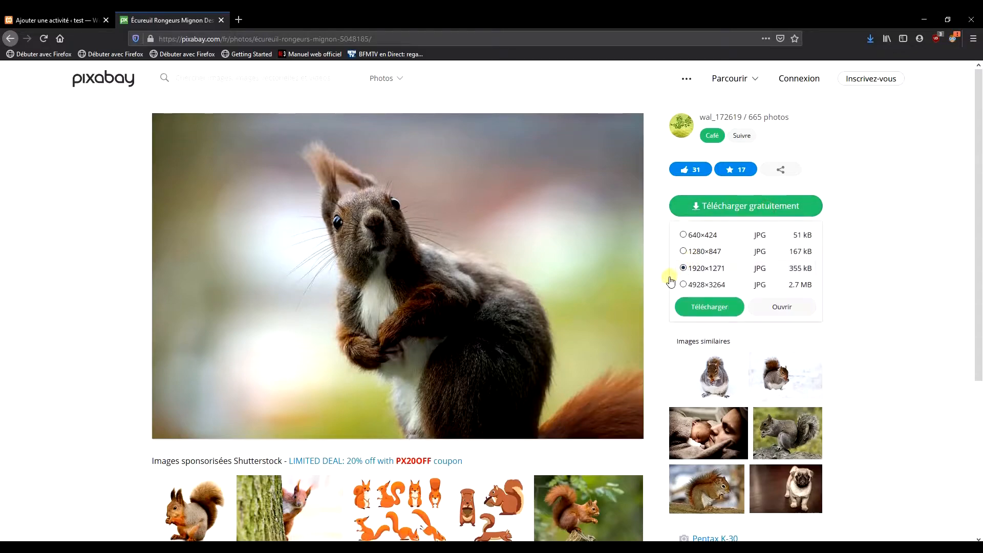
click(720, 304)
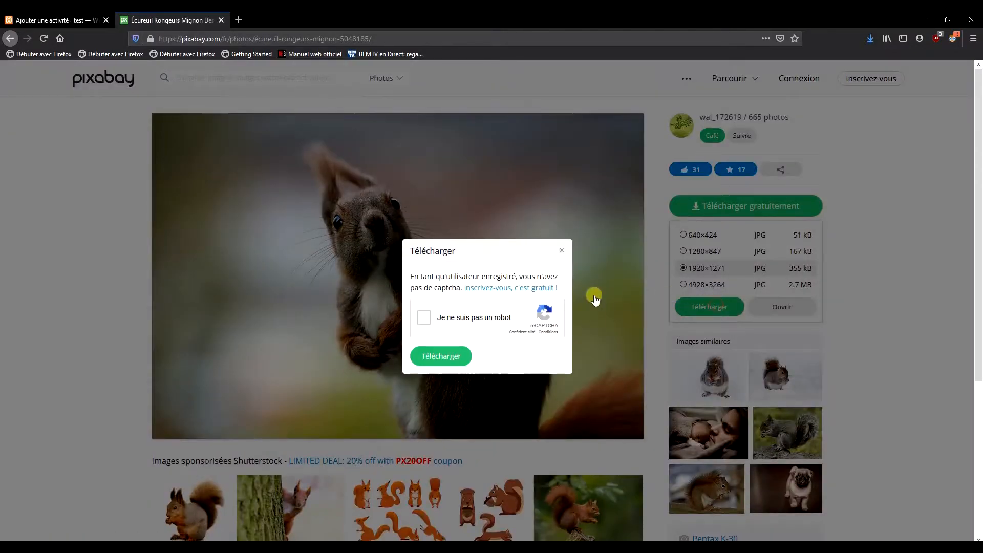
click(451, 359)
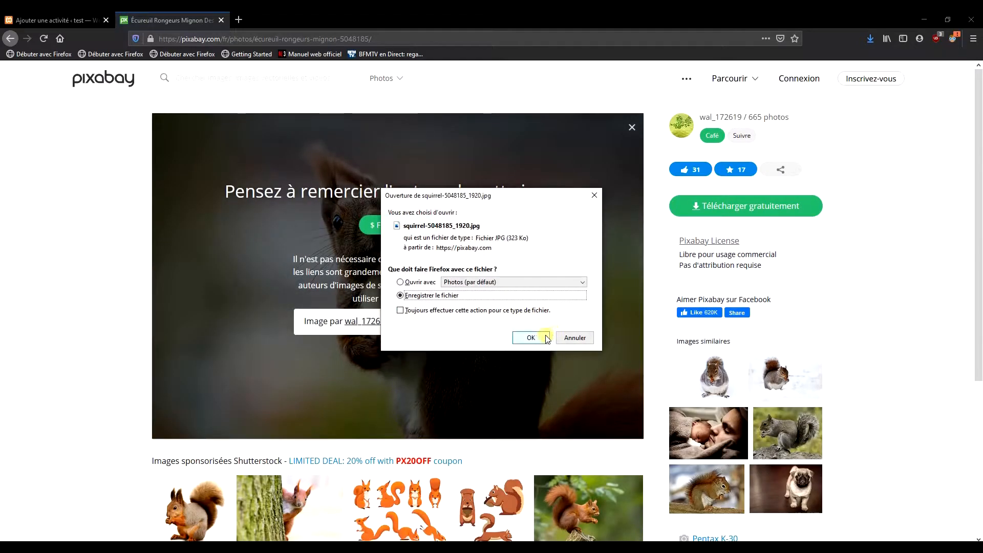
click(546, 338)
Copy the photo's attribution text, paste it into a new Notepad document and minimize that window.
click(478, 324)
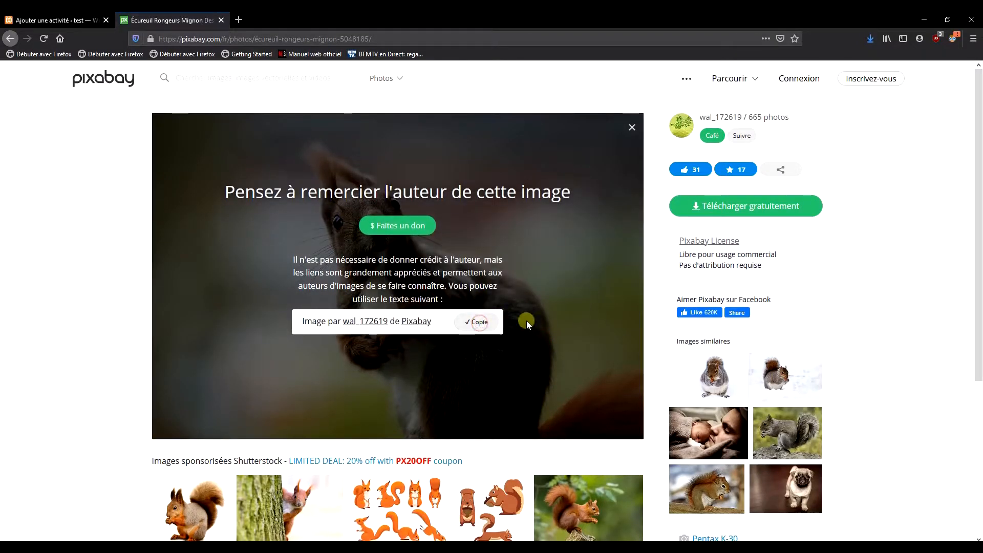
key(super+r)
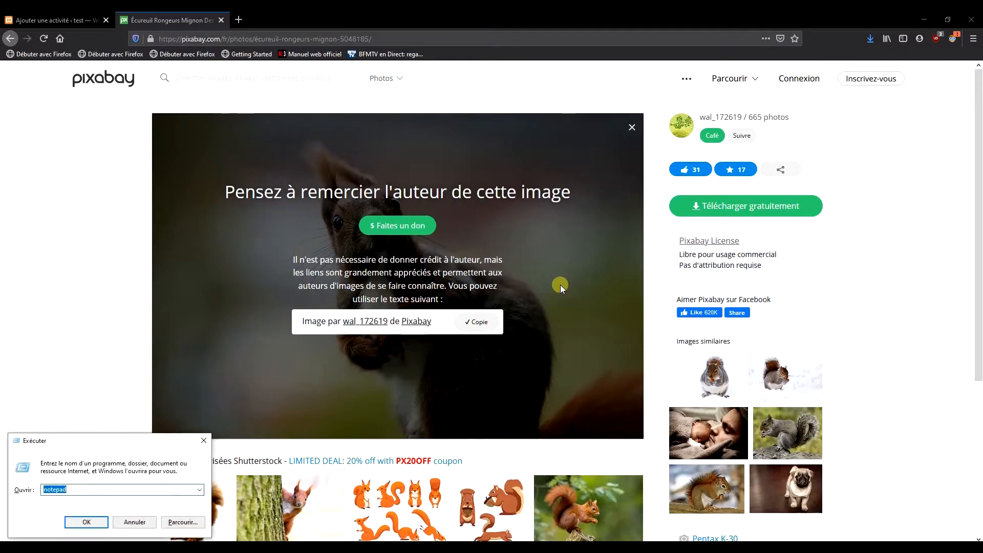
key(Return)
text(ent=5048185">wal_172619</a> de <a href="https://pixabay.com/fr/?utm_source=link-attribution&amp;utm_medium=referral&amp;utm_campaign=image&amp;utm_content=5048185">Pixabay</a>)
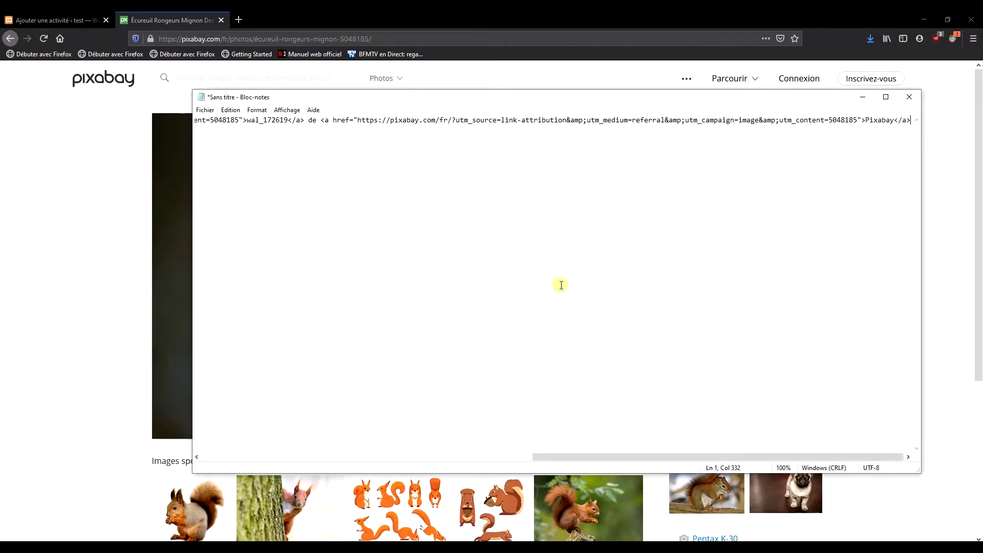
click(863, 97)
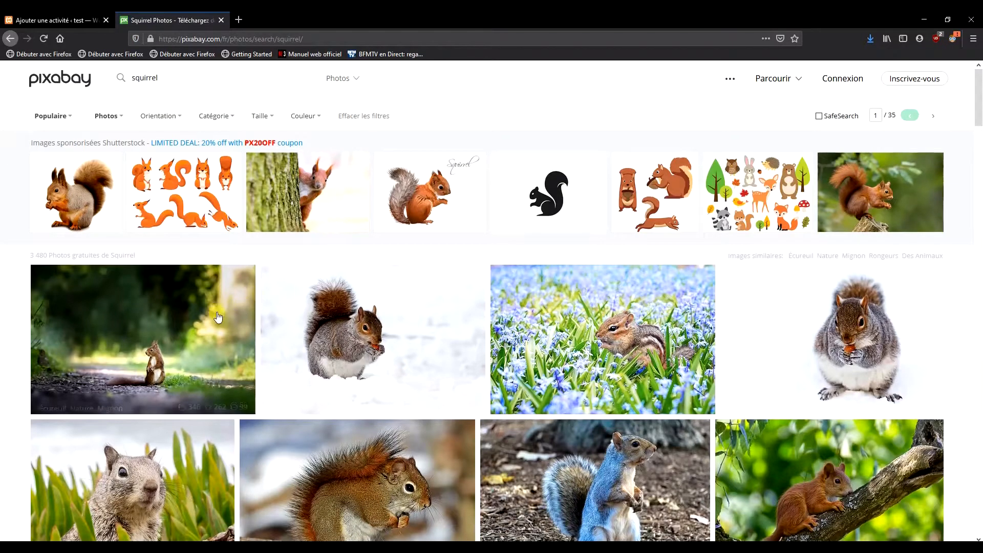
Open the photo of the squirrel on a forest path and save its 1920×1279 JPG download.
click(200, 317)
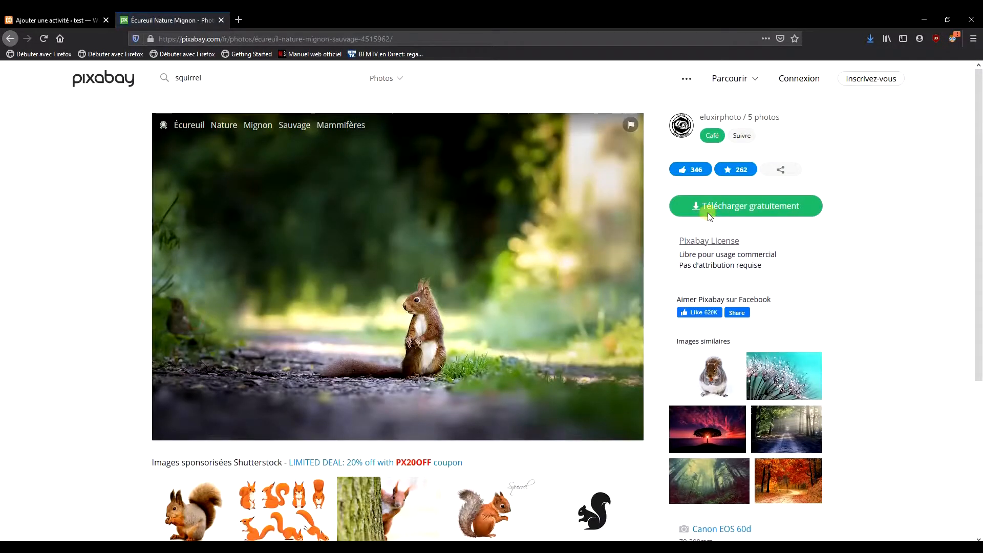
click(732, 202)
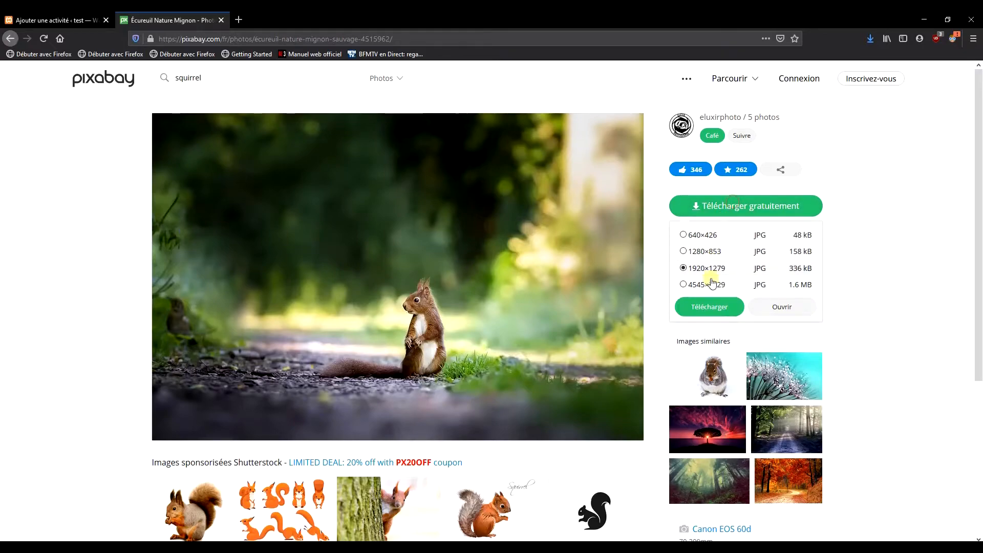
click(710, 306)
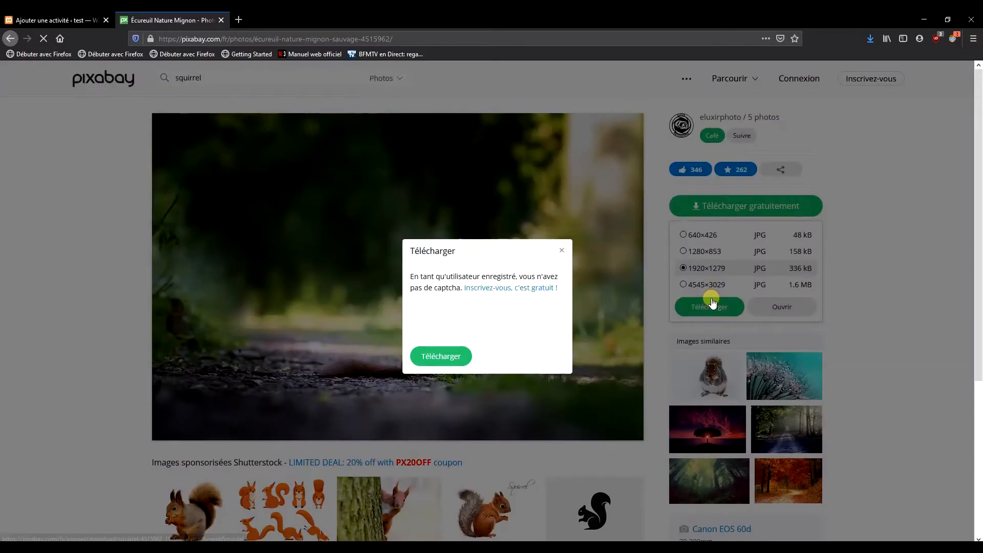
click(448, 355)
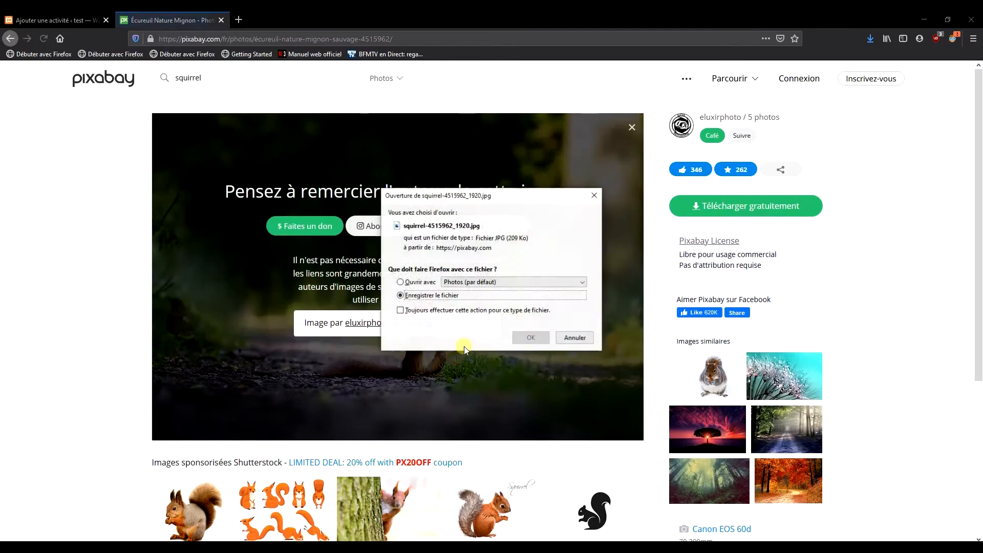
click(531, 339)
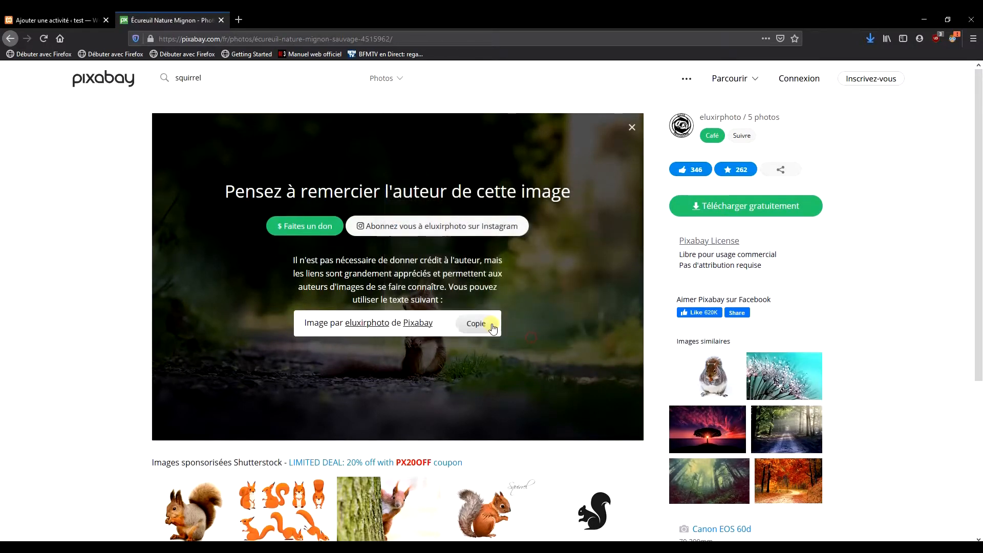
Copy the forest-path squirrel photo's attribution, paste it on a new line in the Notepad document and minimize that window.
click(486, 323)
key(alt+Tab)
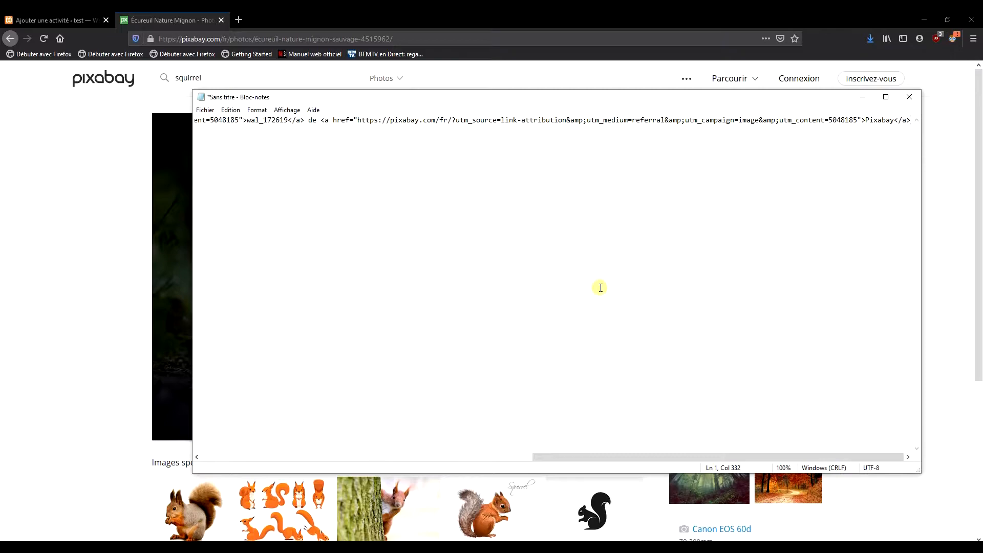
key(Return)
key(ctrl+v)
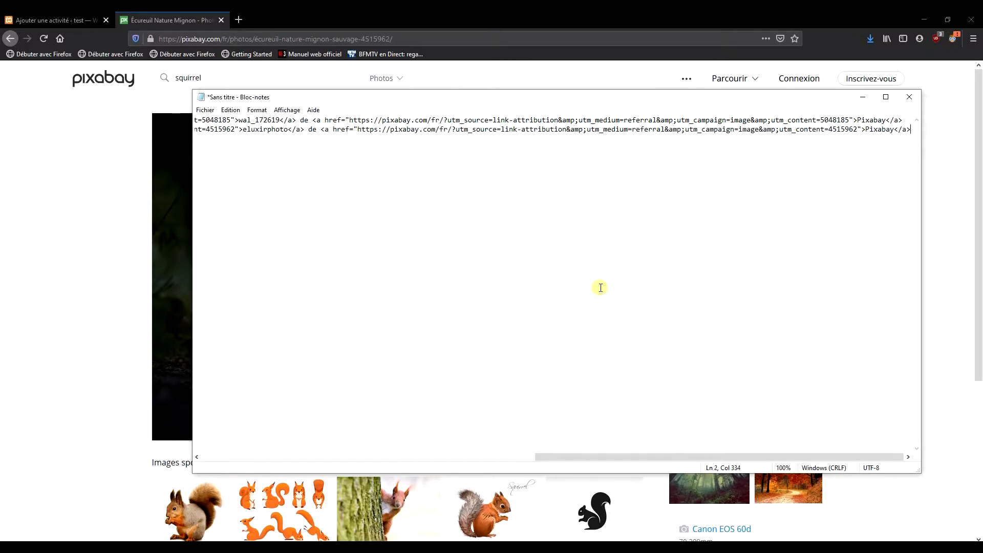
click(863, 99)
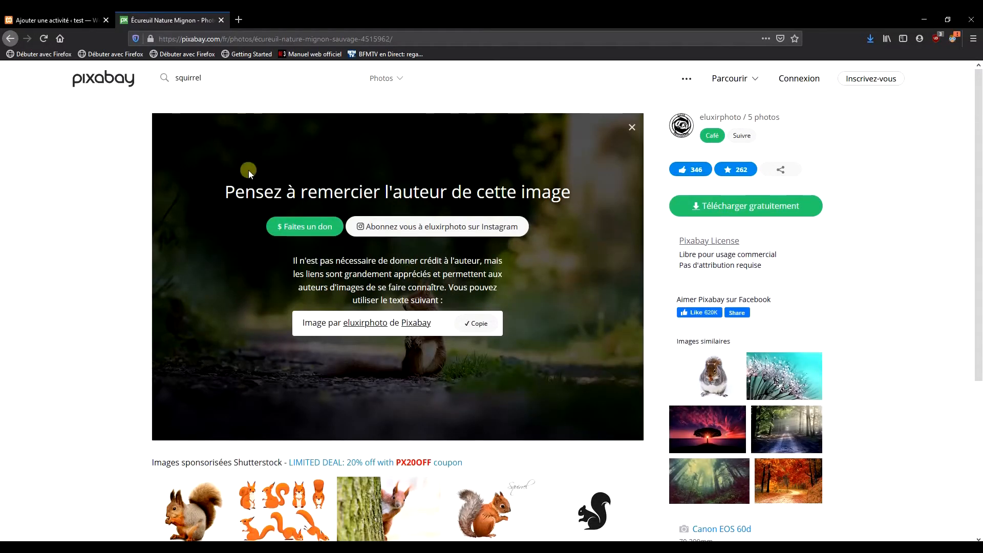
Close the Pixabay tab and enter squirrel as both the activity title and the title displayed before the juxtaposition.
click(222, 20)
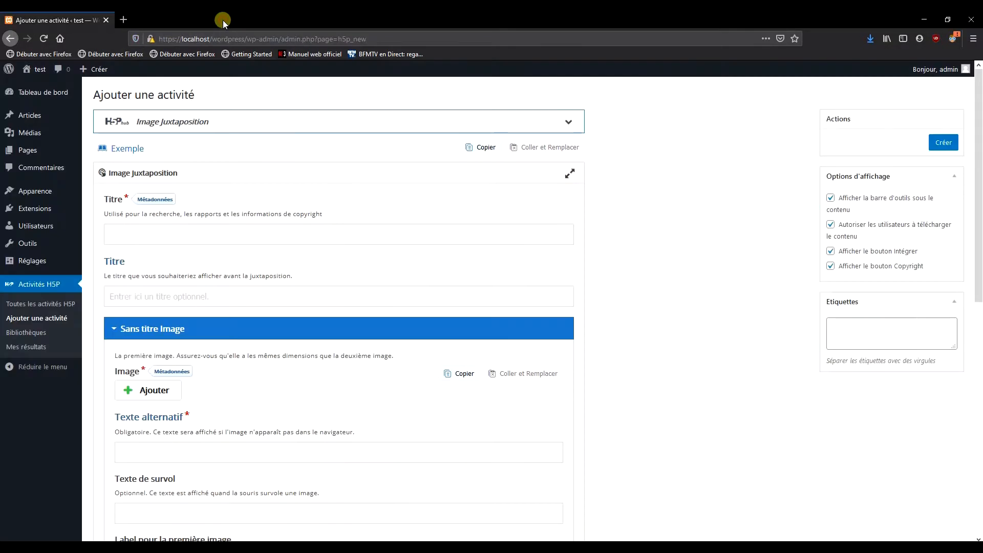
click(147, 235)
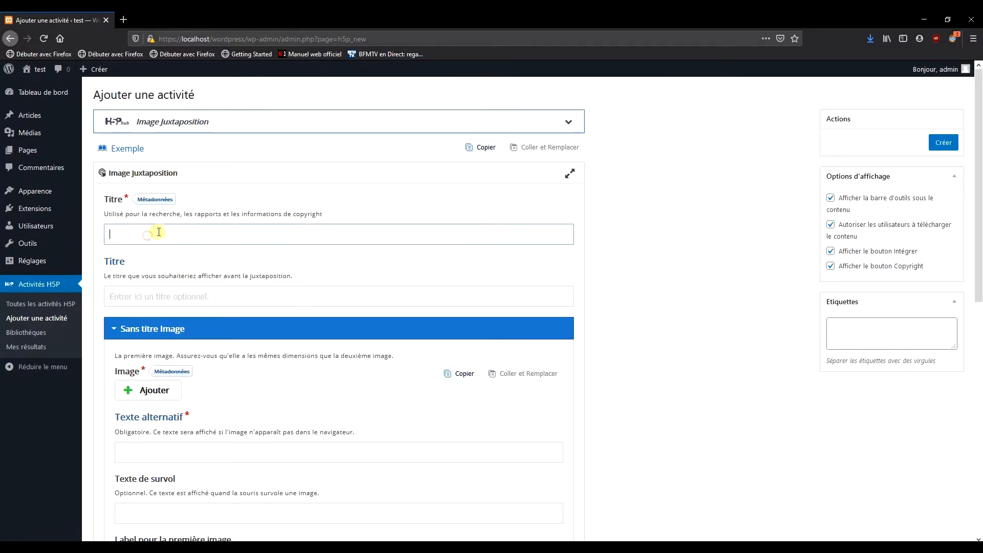
text(squirrel)
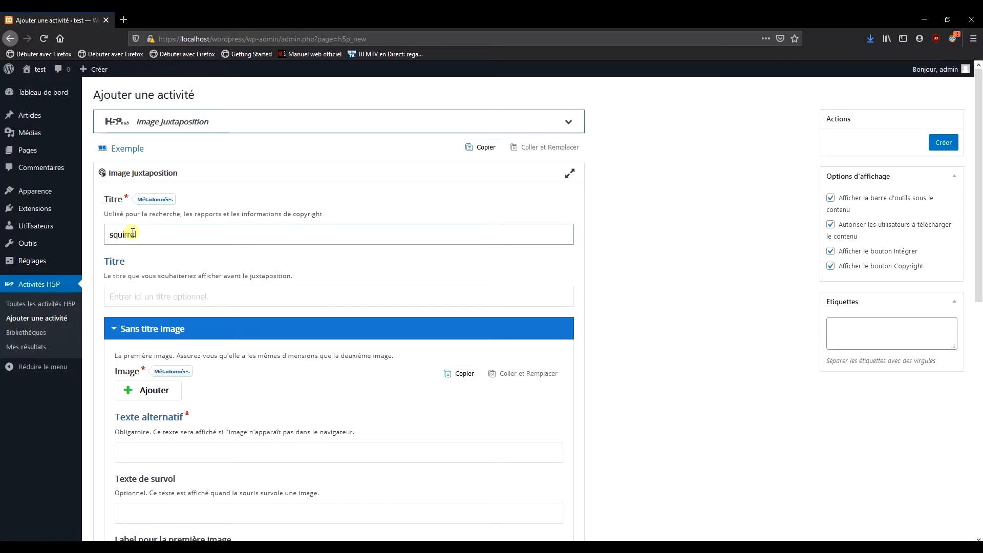
key(Tab)
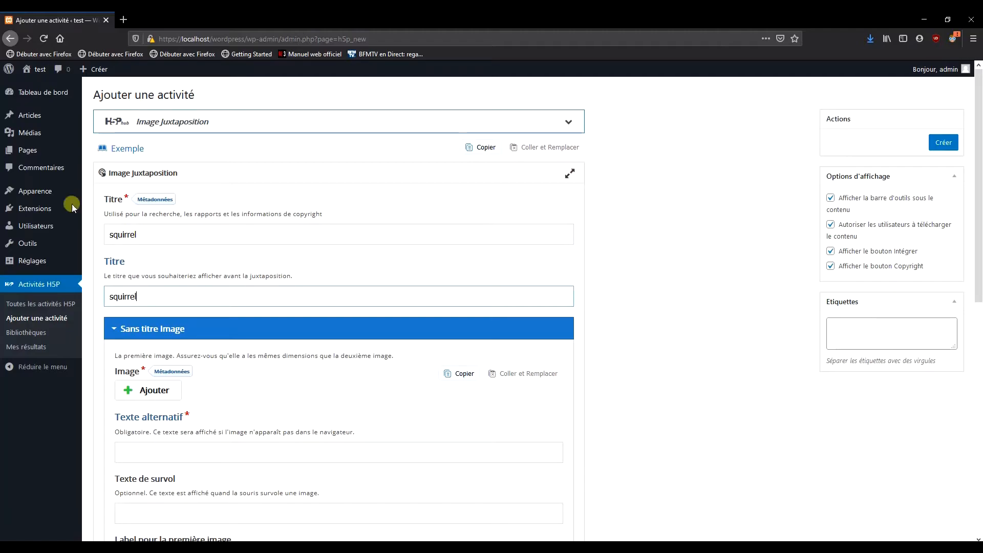
Add the forest-path squirrel photo as the first image and fill its alternative text, hover text and label with squirrel.
scroll(139, 277, down, 2)
click(152, 286)
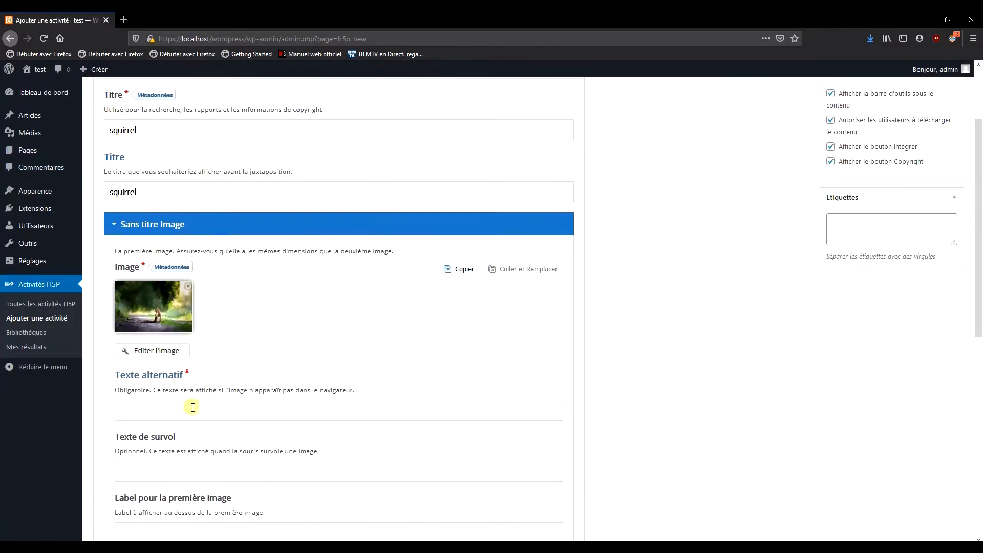
click(193, 407)
text(squirr)
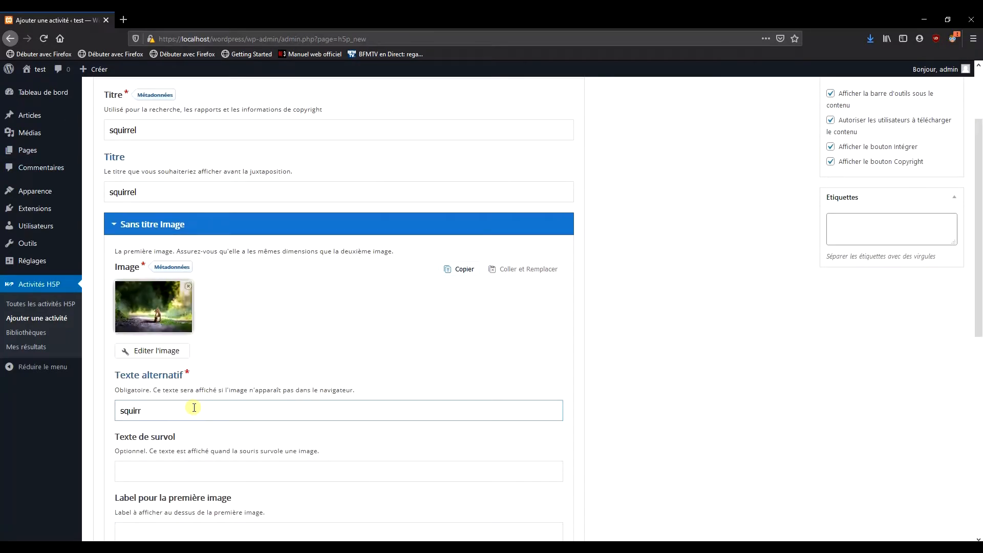
text(el)
key(Tab)
text(squirrel)
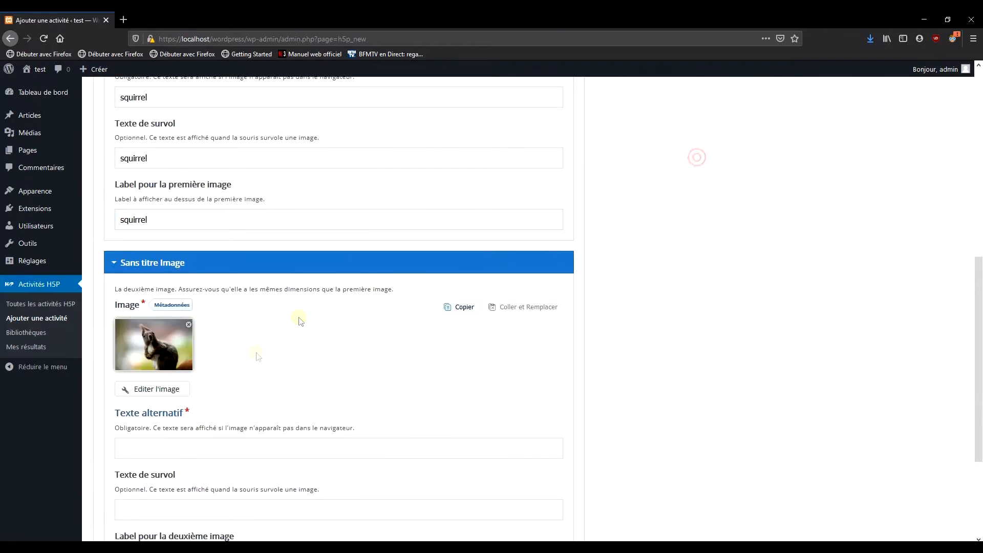
Fill the second image's alternative text, hover text and label with zoom squirrel.
click(194, 443)
key(Tab)
text(zo)
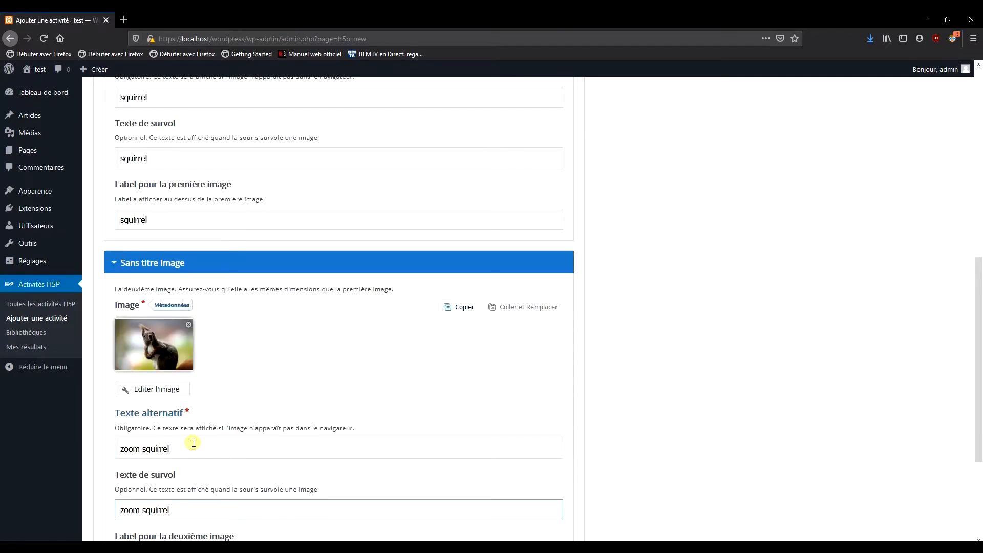
key(ctrl+a)
key(ctrl+c)
scroll(274, 448, down, 3)
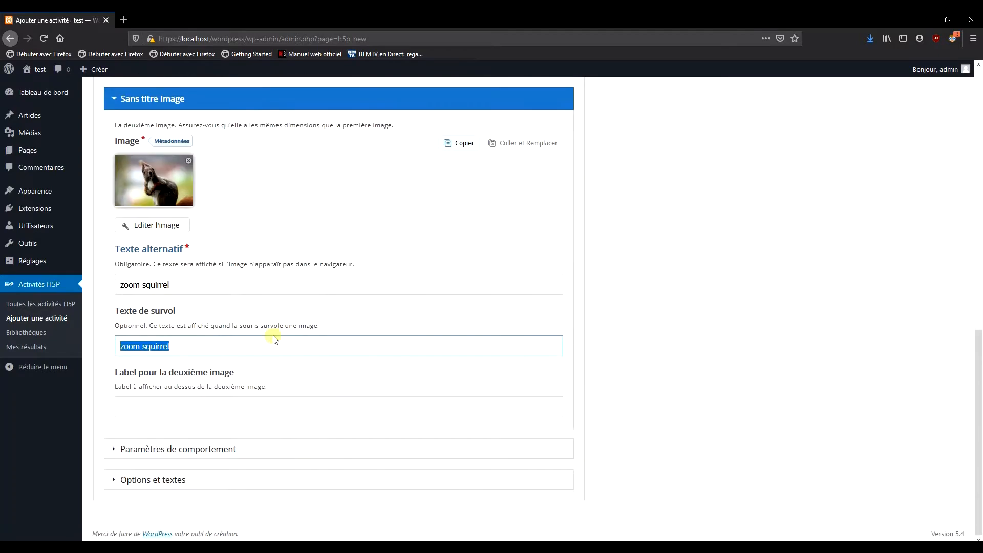
click(188, 406)
key(ctrl+v)
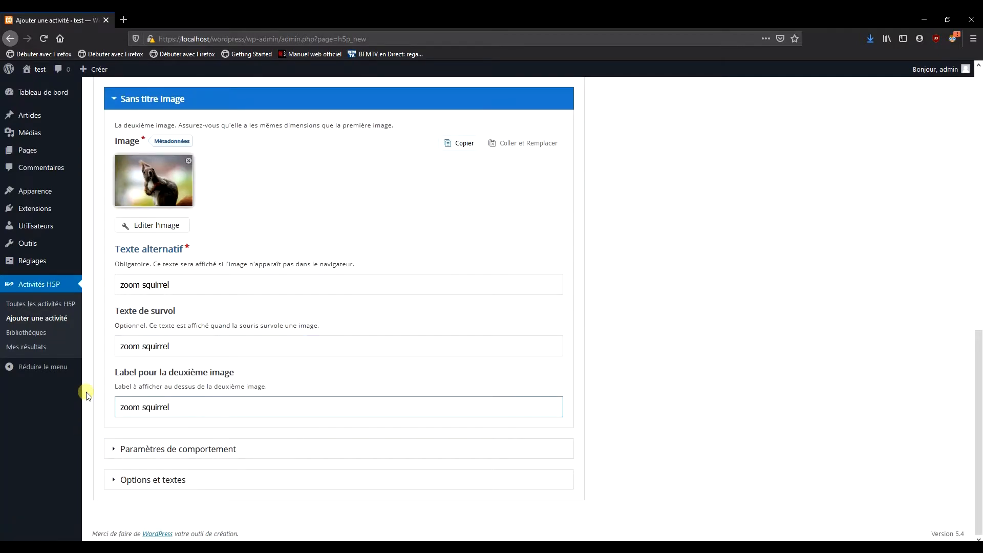
Review the behaviour settings and the options and texts of the juxtaposition, and create the activity.
click(116, 454)
scroll(191, 397, down, 3)
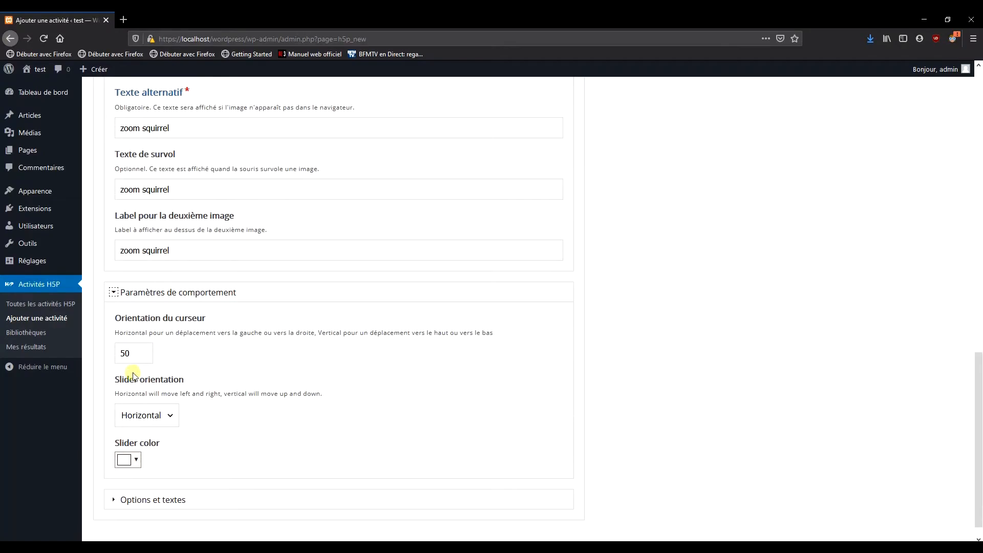
scroll(262, 371, down, 1)
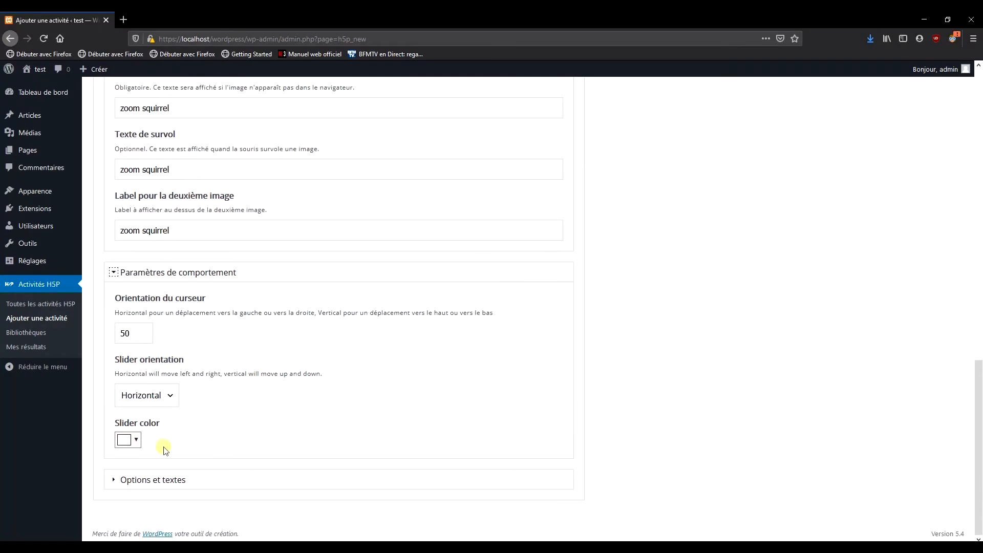
click(138, 481)
scroll(295, 404, down, 2)
scroll(717, 493, up, 8)
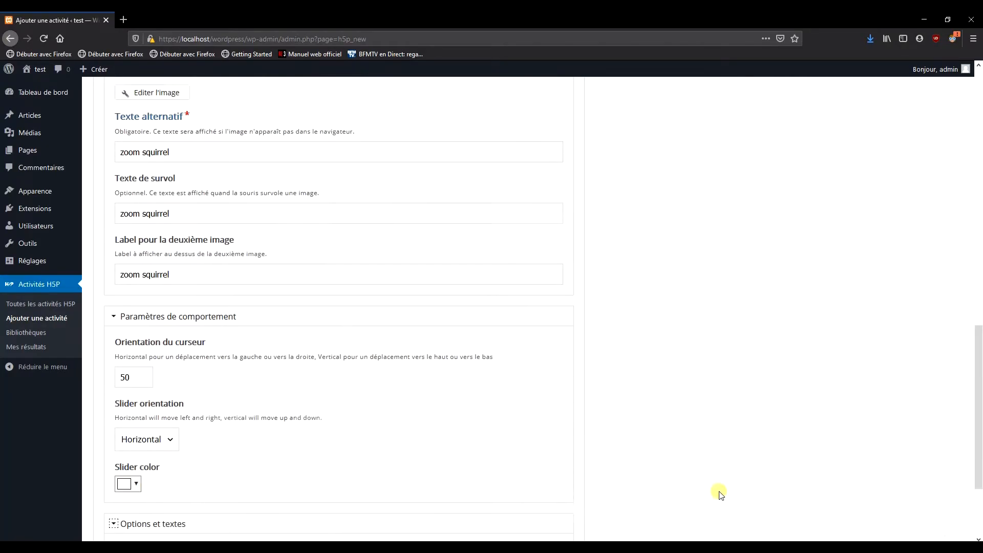
scroll(717, 494, up, 7)
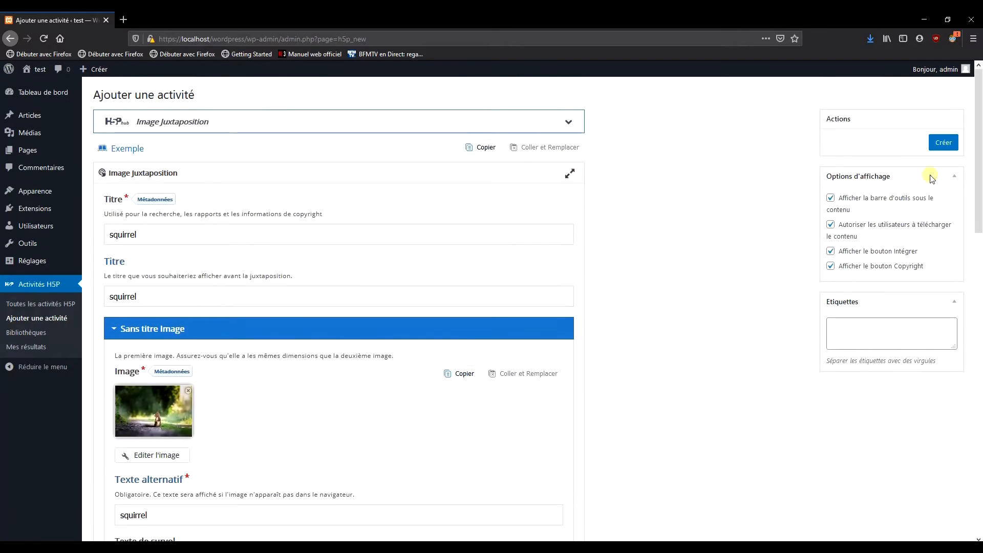
click(945, 143)
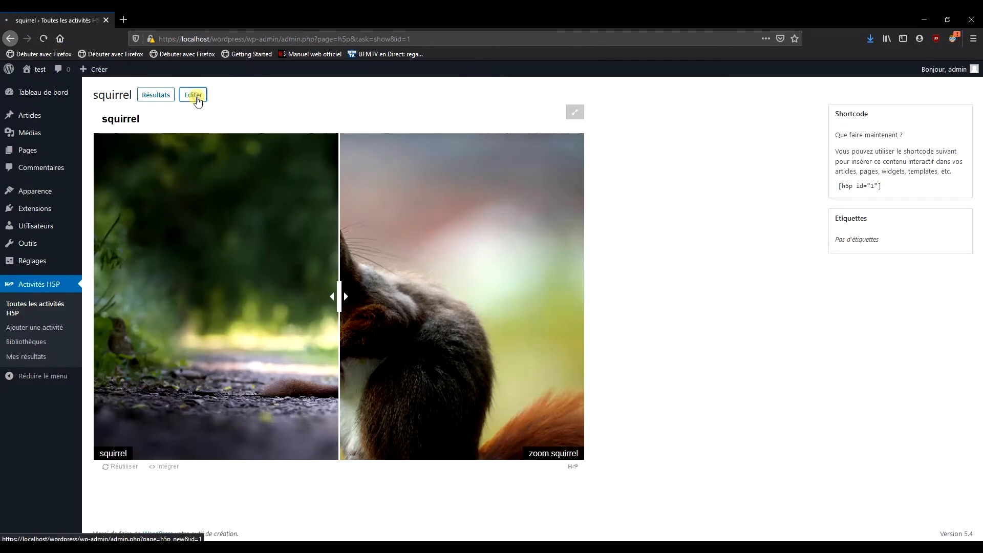
Edit the created activity to add the tag squirrel and update it.
click(193, 95)
click(864, 328)
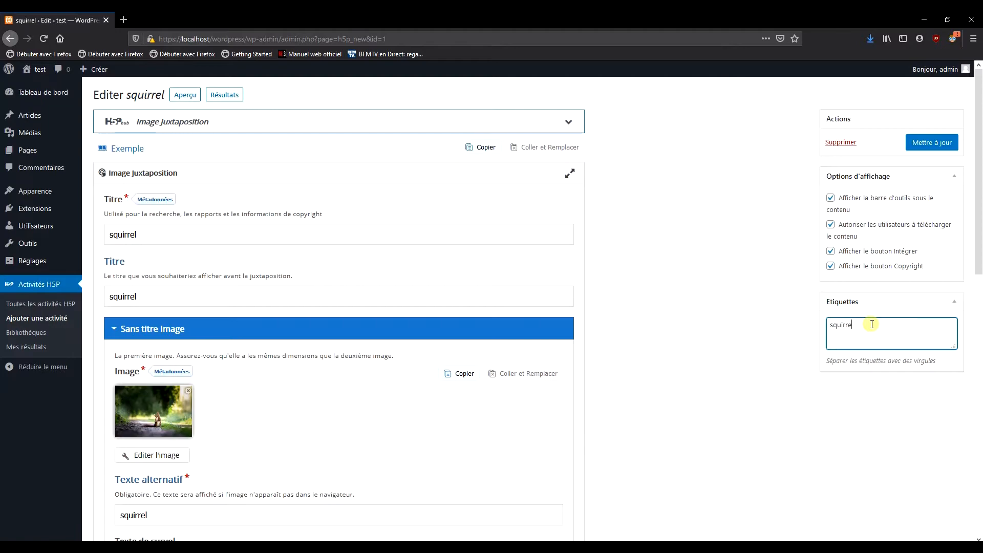
click(939, 146)
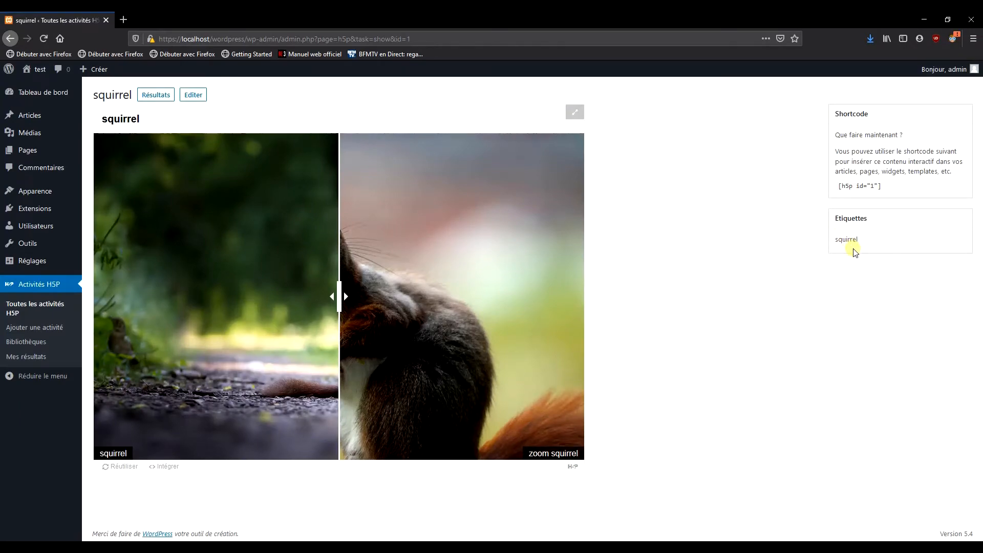
Copy the activity's shortcode [h5p id="1"] and paste it as a new paragraph below the text of the article Bonjour tout le monde !
drag(900, 189, 841, 184)
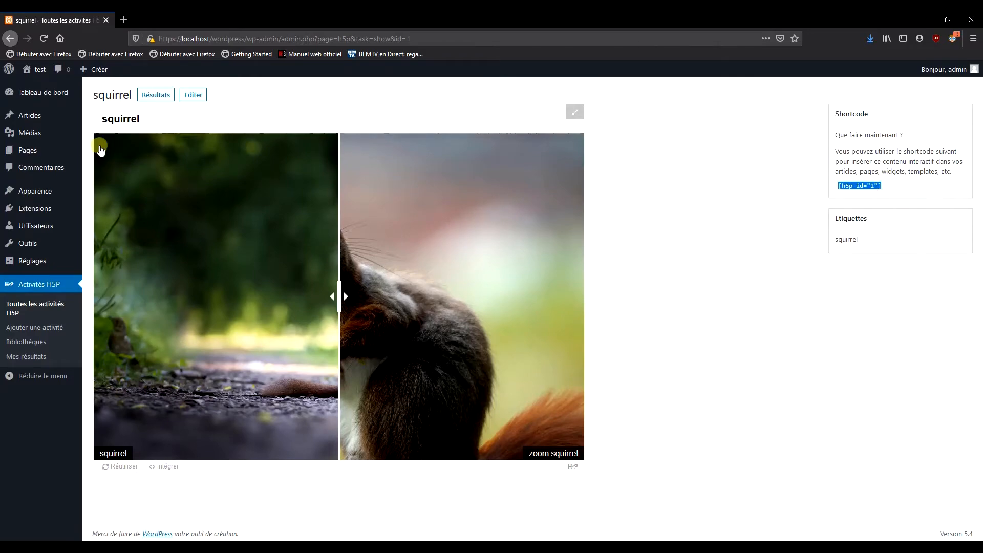
click(39, 120)
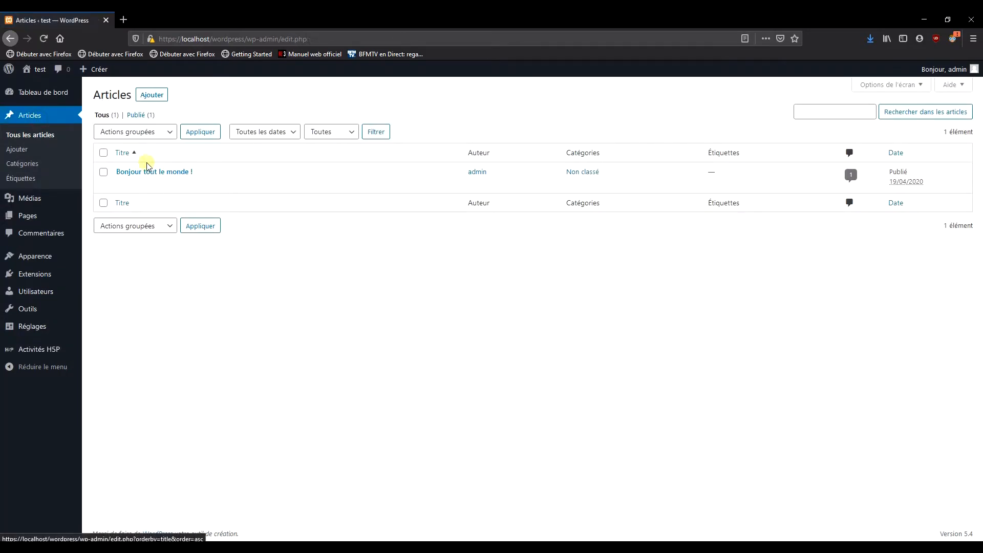
click(129, 185)
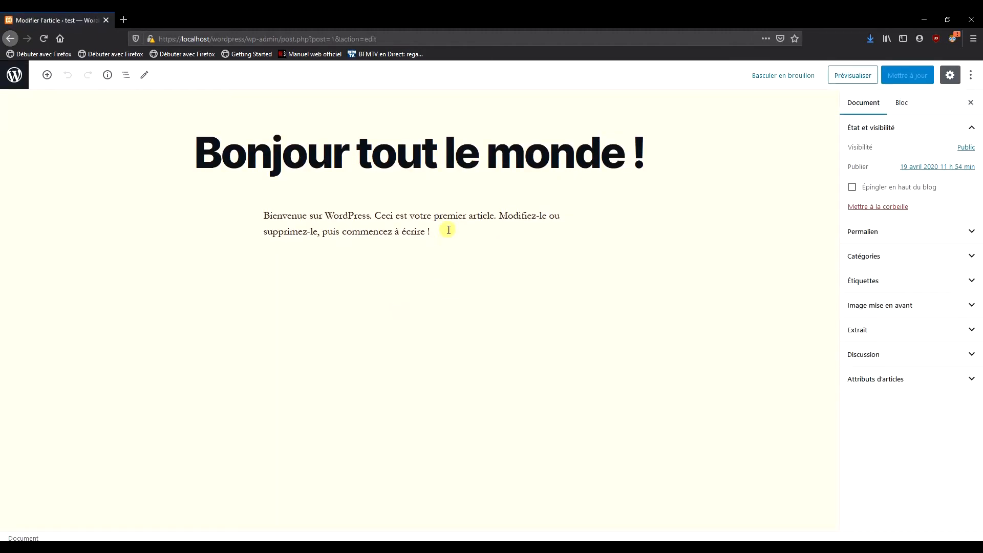
click(445, 226)
key(Return)
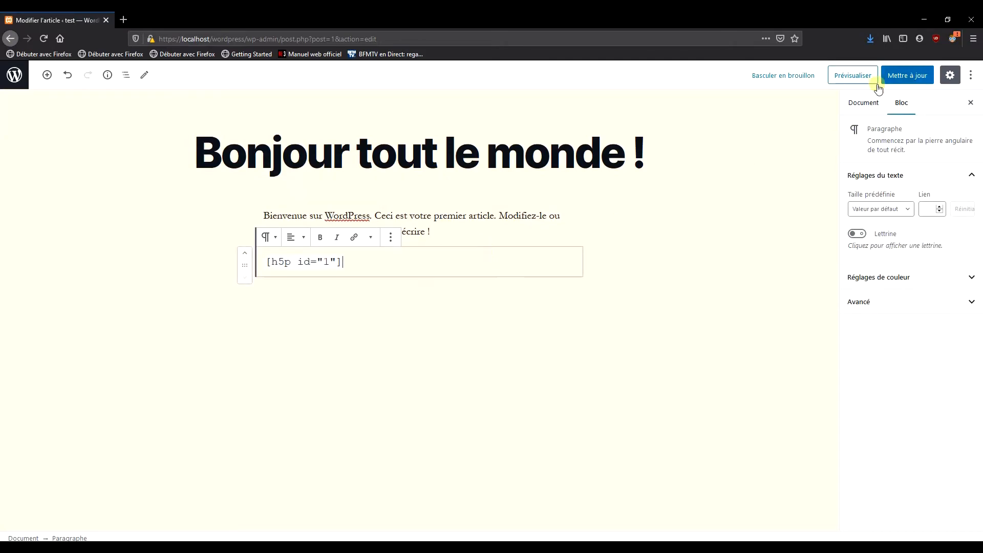
Preview the article and test the juxtaposition by moving its slider to reveal each squirrel photo.
click(862, 75)
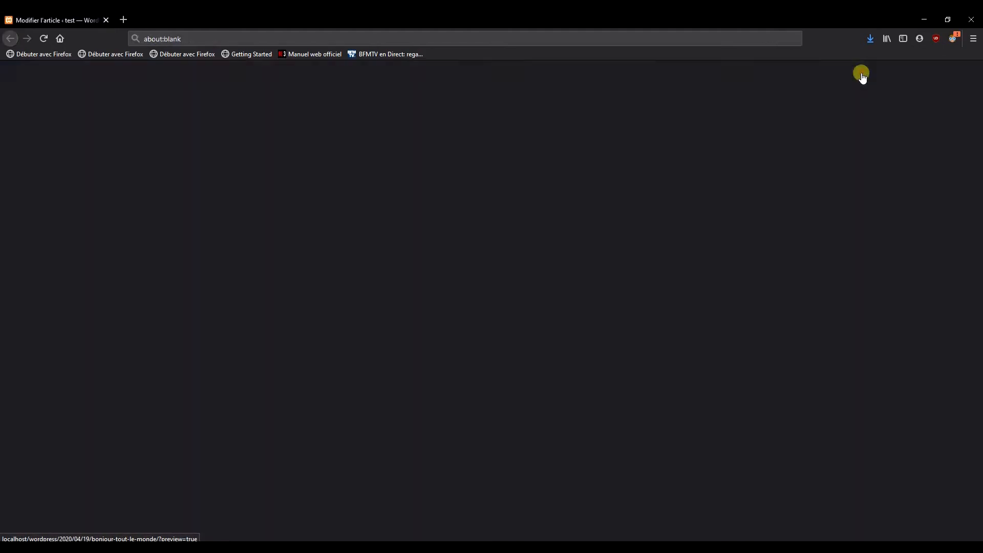
scroll(729, 215, down, 5)
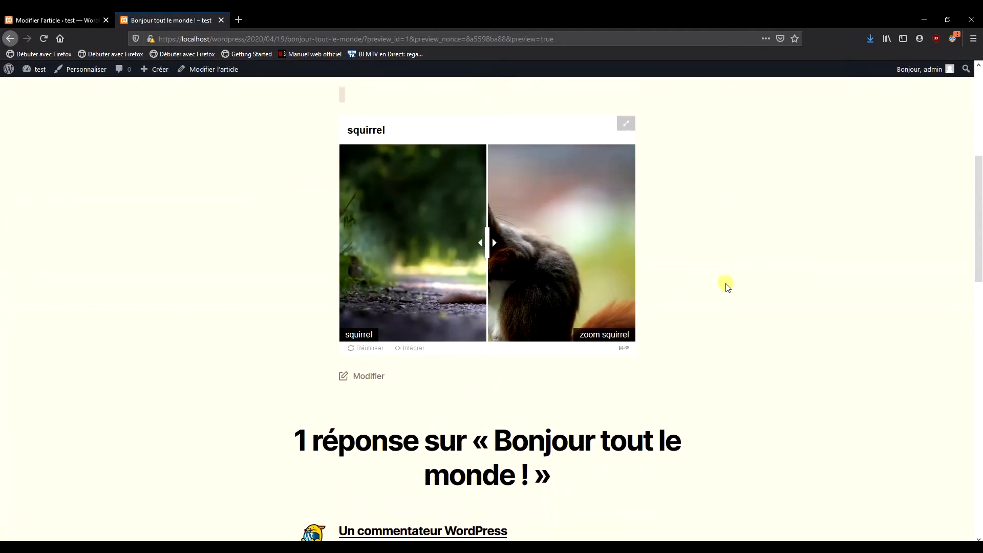
scroll(726, 285, up, 1)
drag(492, 296, 922, 303)
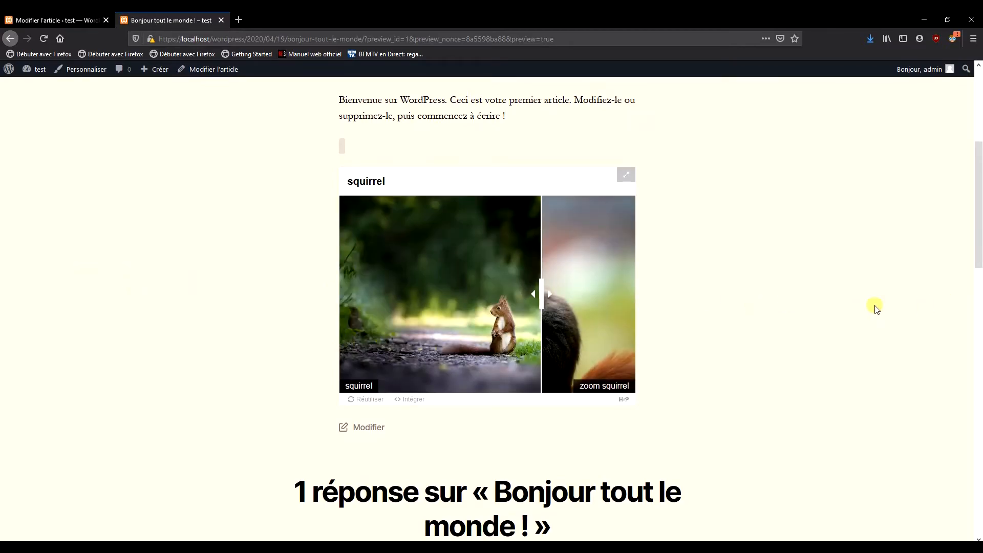
drag(543, 298, 270, 283)
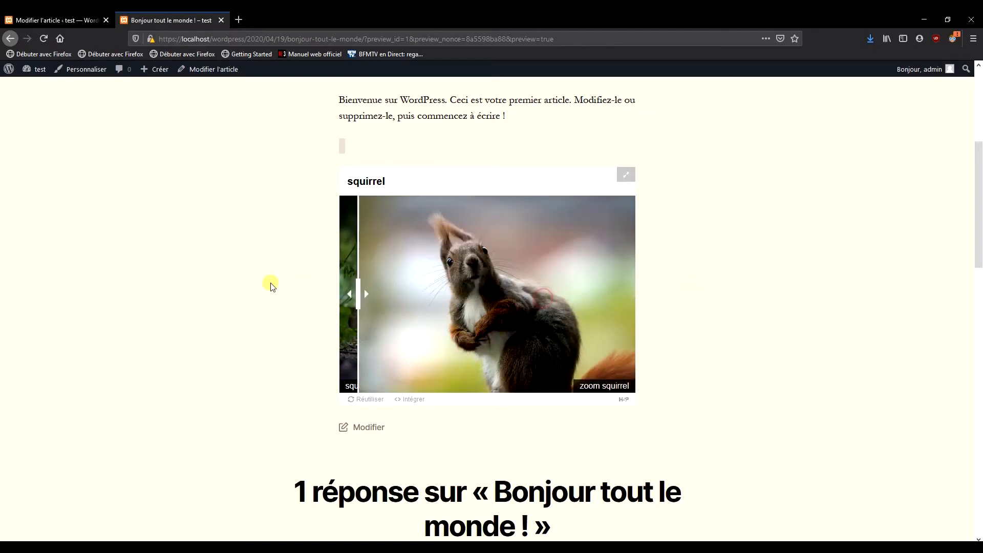
Examine the juxtaposition's placement in the previewed article and retest its slider across the zoomed squirrel photo.
scroll(132, 251, up, 5)
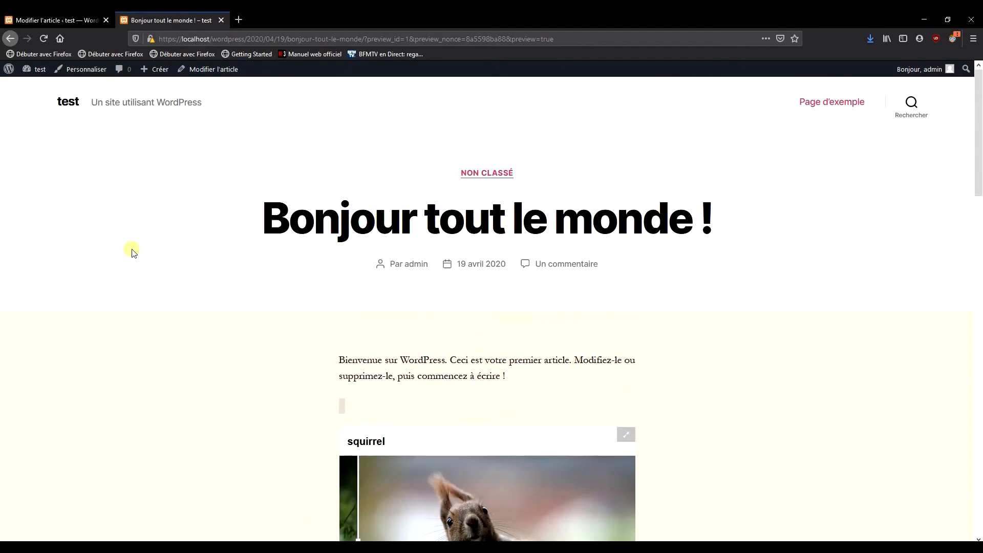
scroll(148, 254, down, 4)
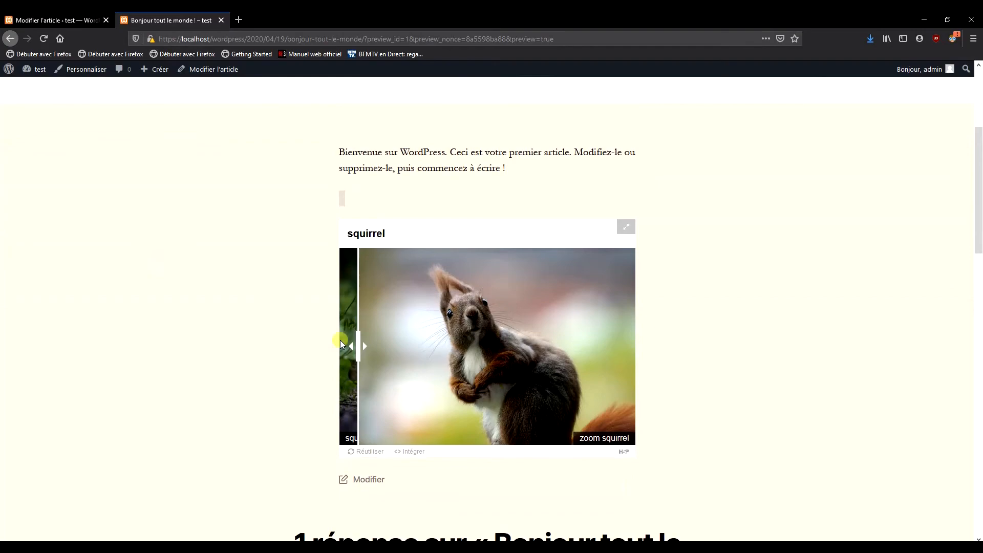
drag(358, 338, 220, 369)
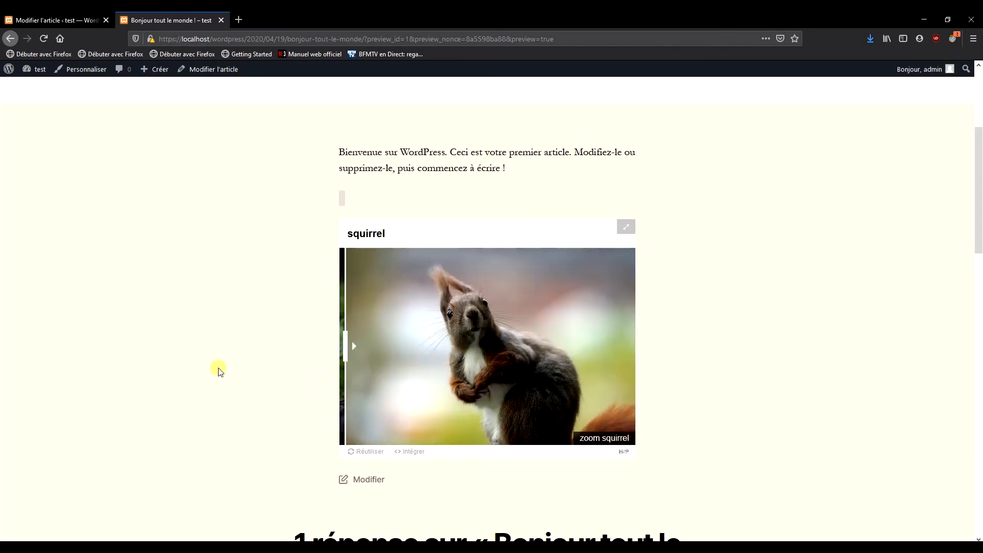
scroll(244, 365, down, 3)
scroll(262, 350, up, 3)
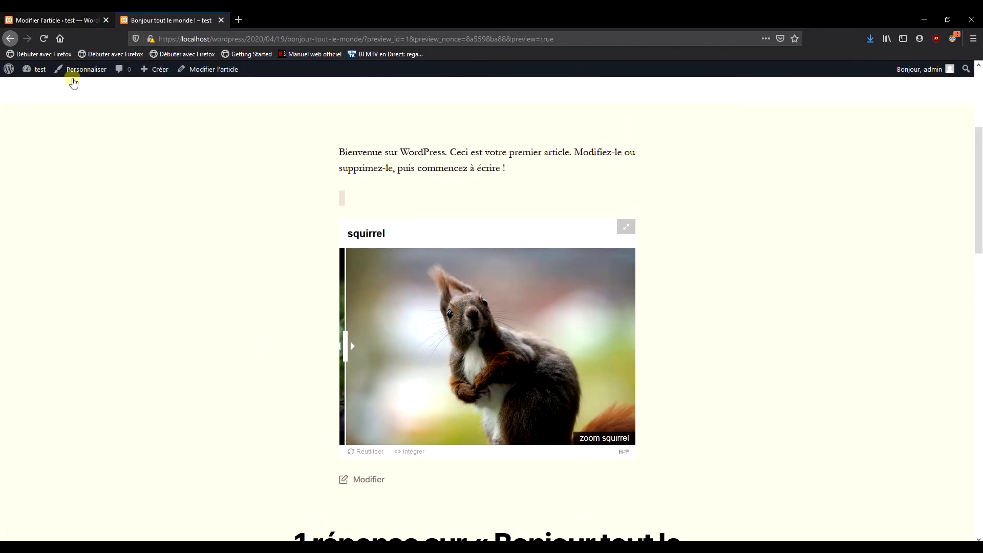
scroll(145, 230, up, 5)
scroll(152, 225, down, 2)
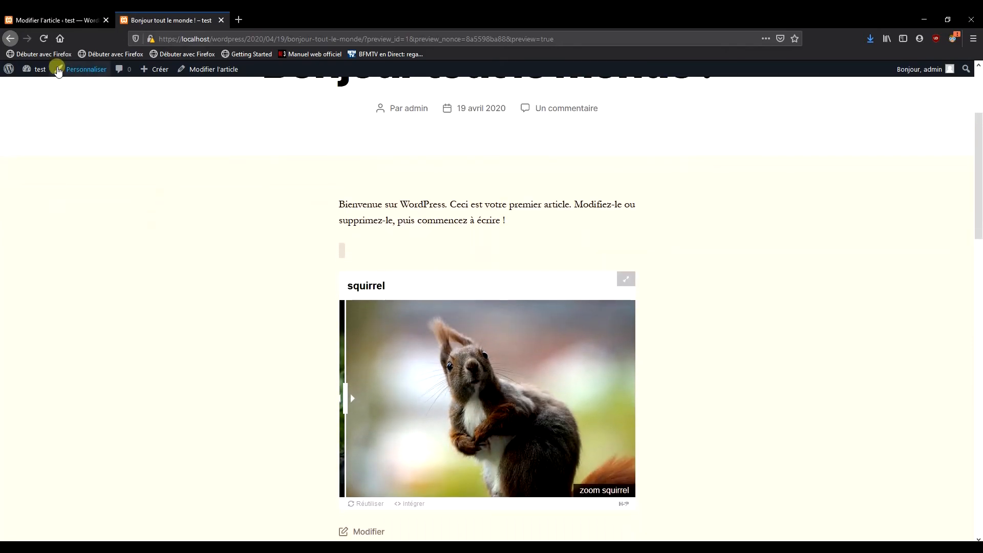
click(97, 19)
click(168, 21)
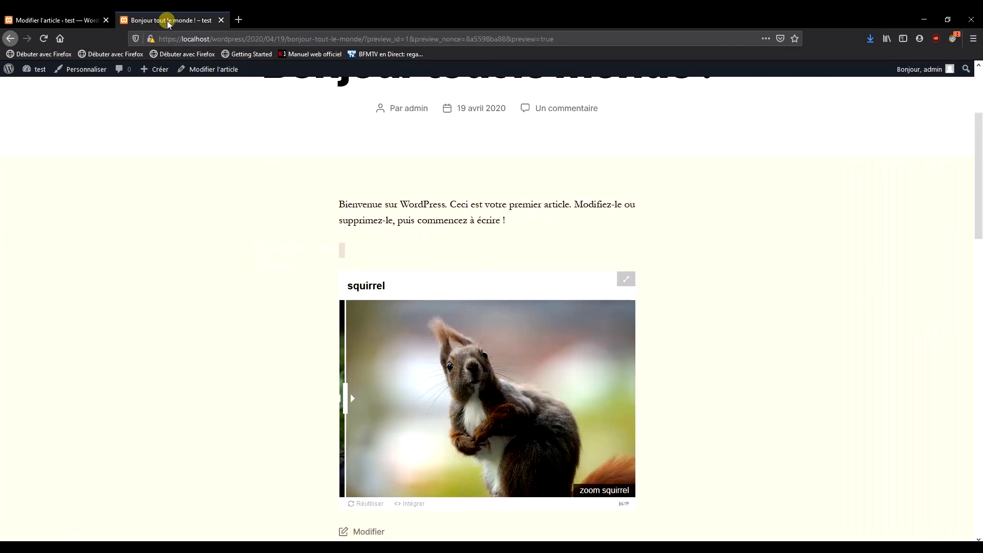
scroll(693, 303, down, 3)
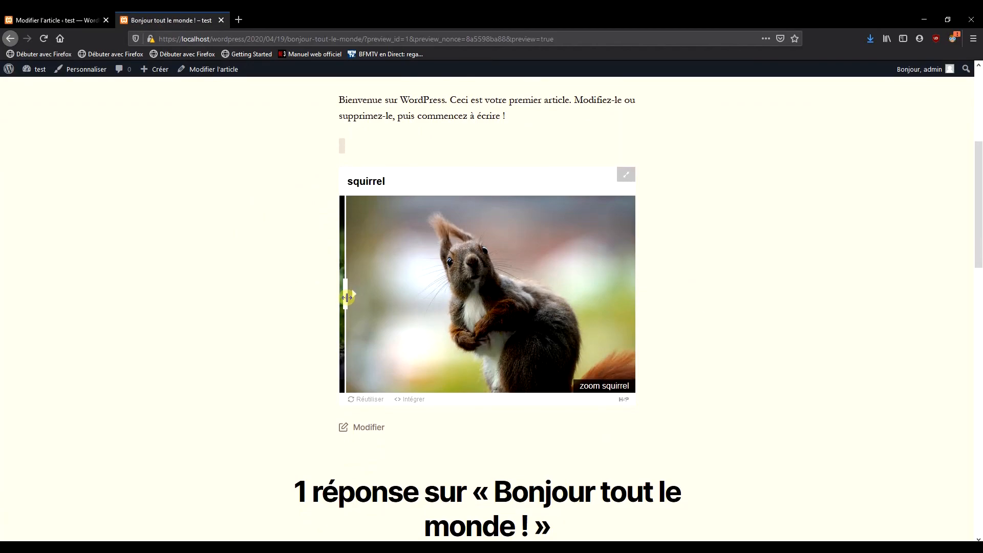
drag(347, 297, 390, 304)
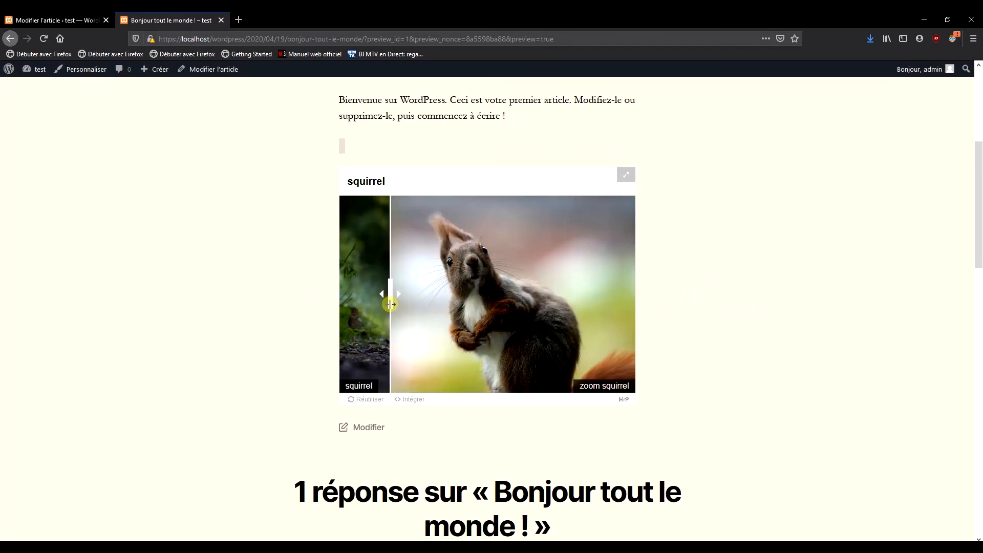